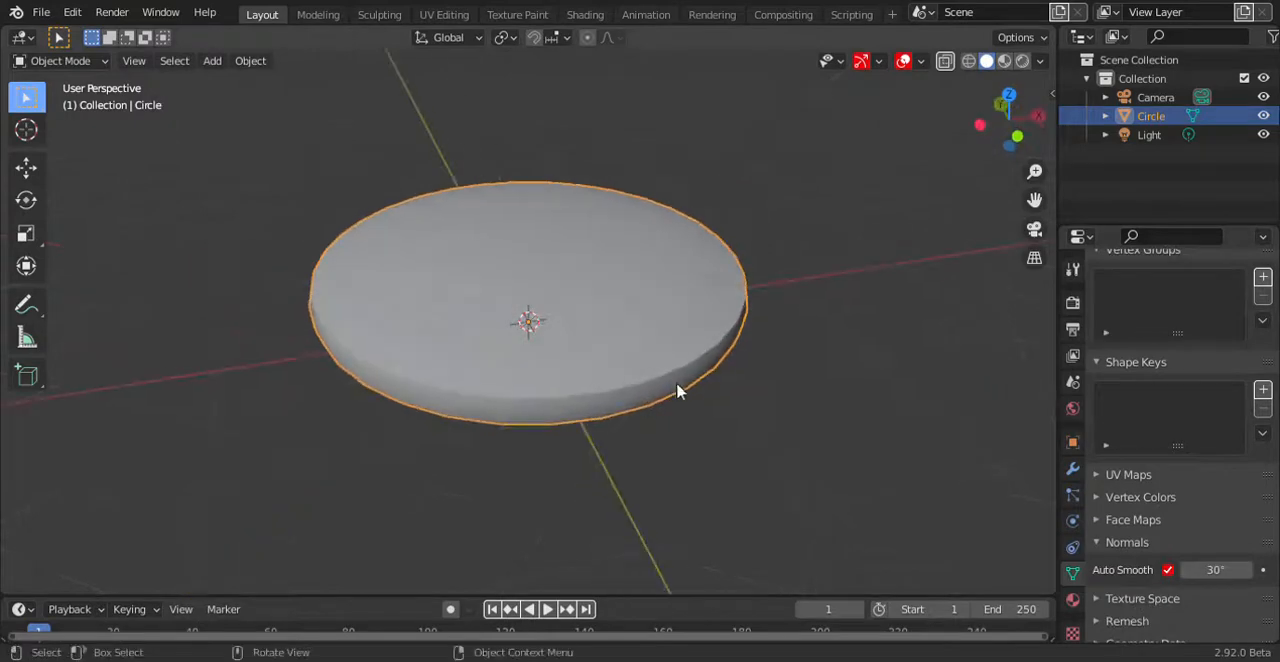
Scale the middle edge loop of the disc's rim outward by a factor of about 1.02.
key("Tab")
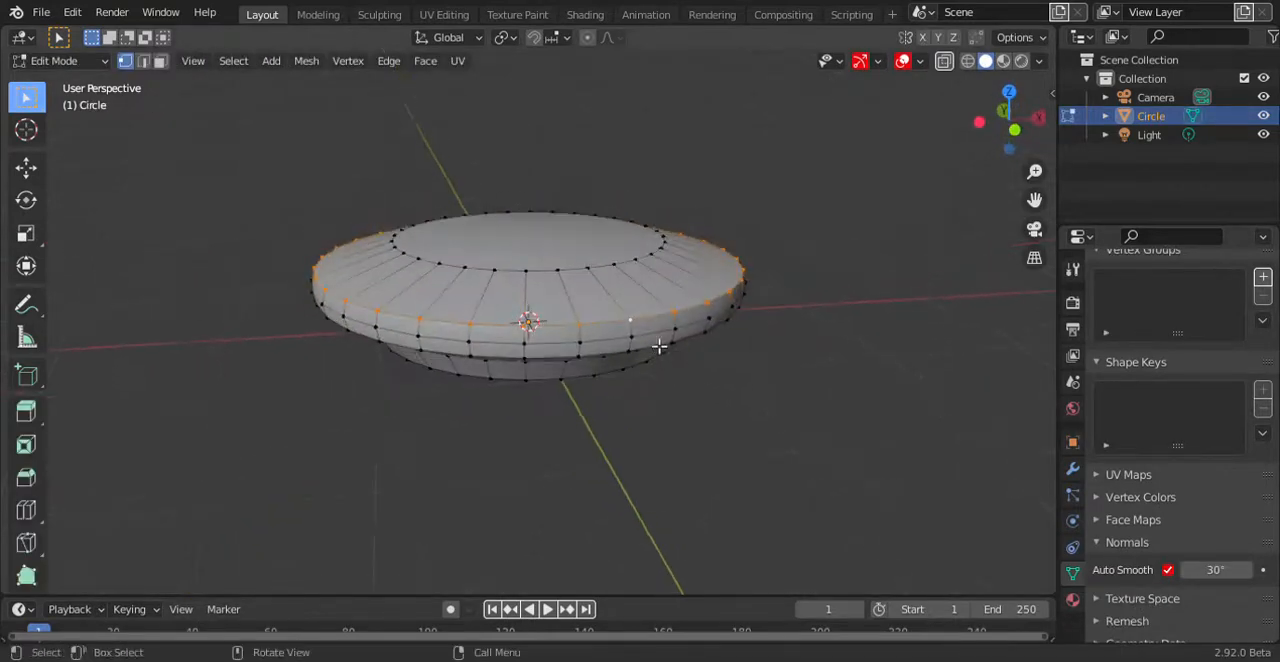
key("s")
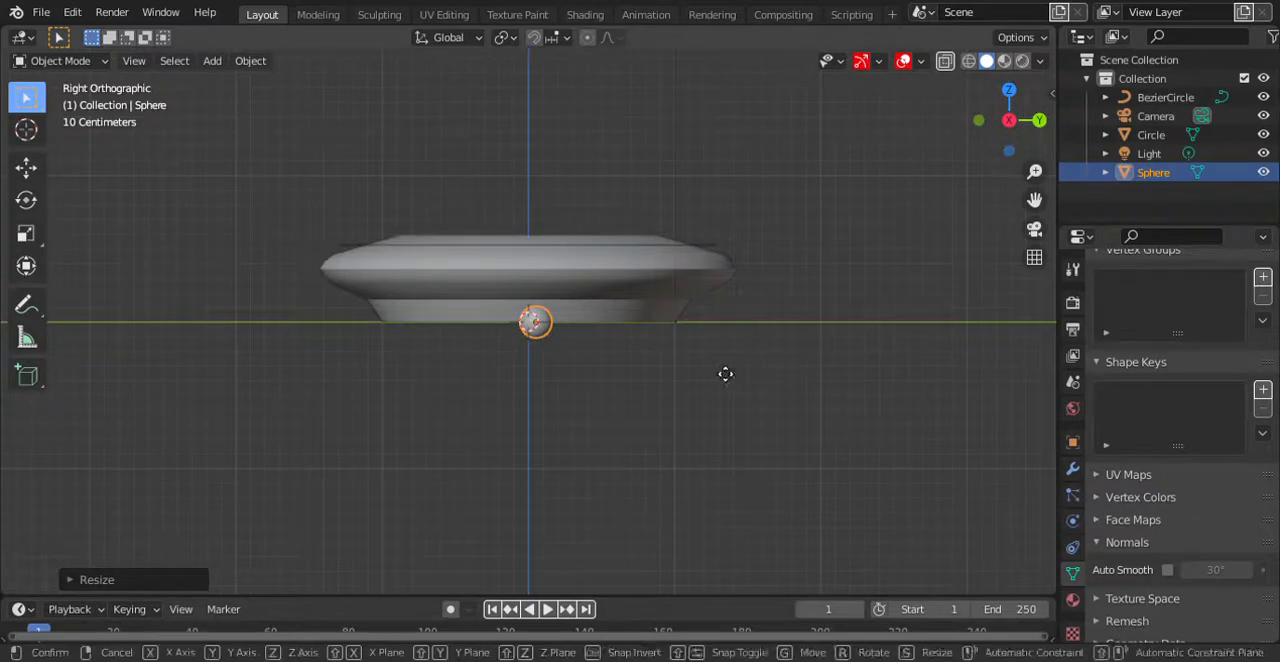
Raise the small sphere about 0.44 m along Z and place it on the edge of the circle curve.
key("g")
key("z")
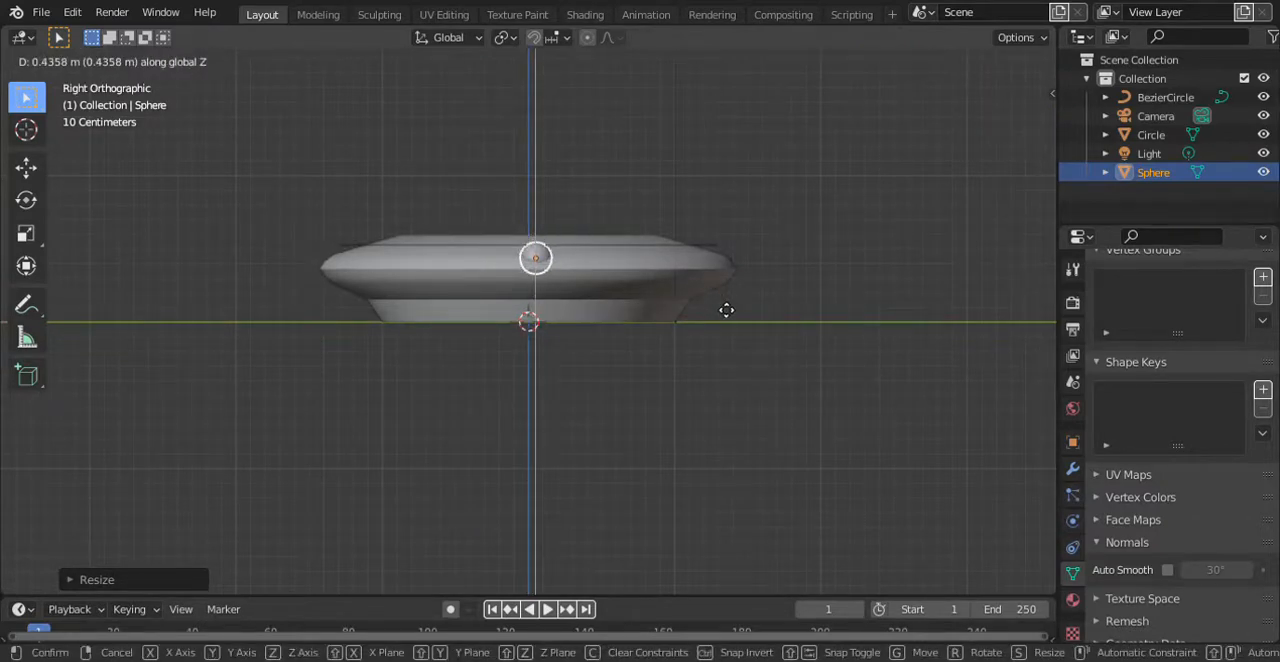
left_click(726, 304)
middle_click_drag(503, 278, 597, 342)
Add a Curve modifier to the small sphere with BezierCircle as its curve object.
left_click(1074, 494)
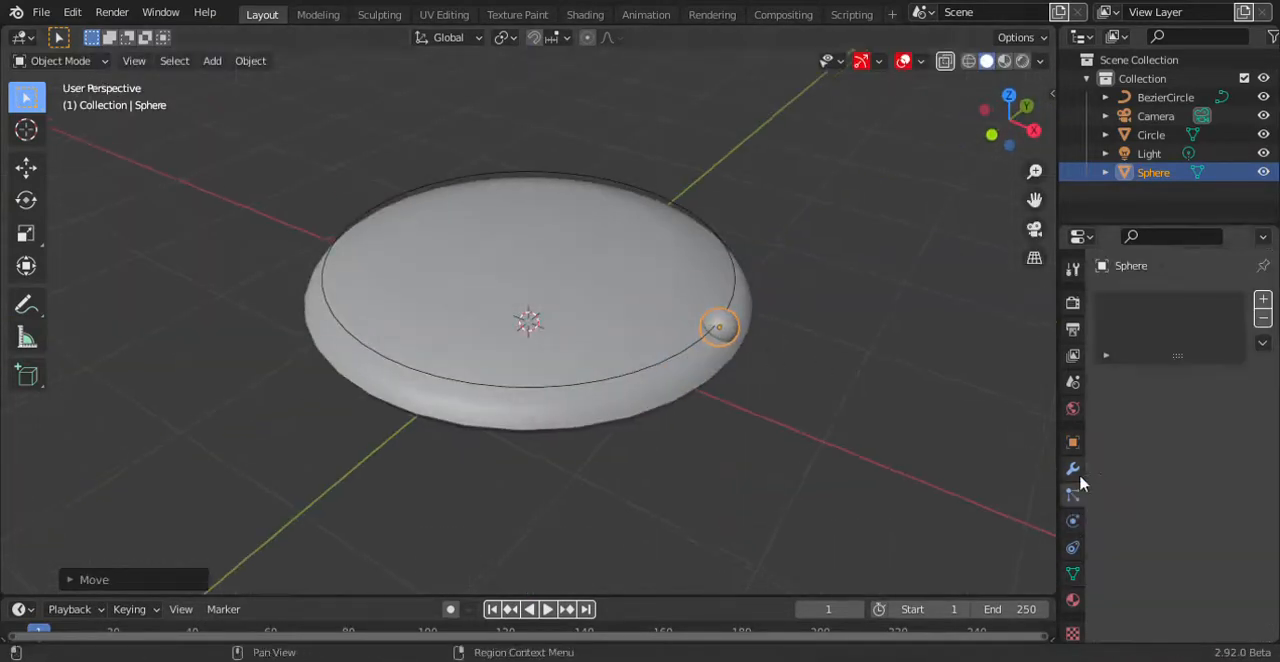
left_click(1073, 468)
left_click(1128, 299)
left_click(990, 385)
left_click(1241, 360)
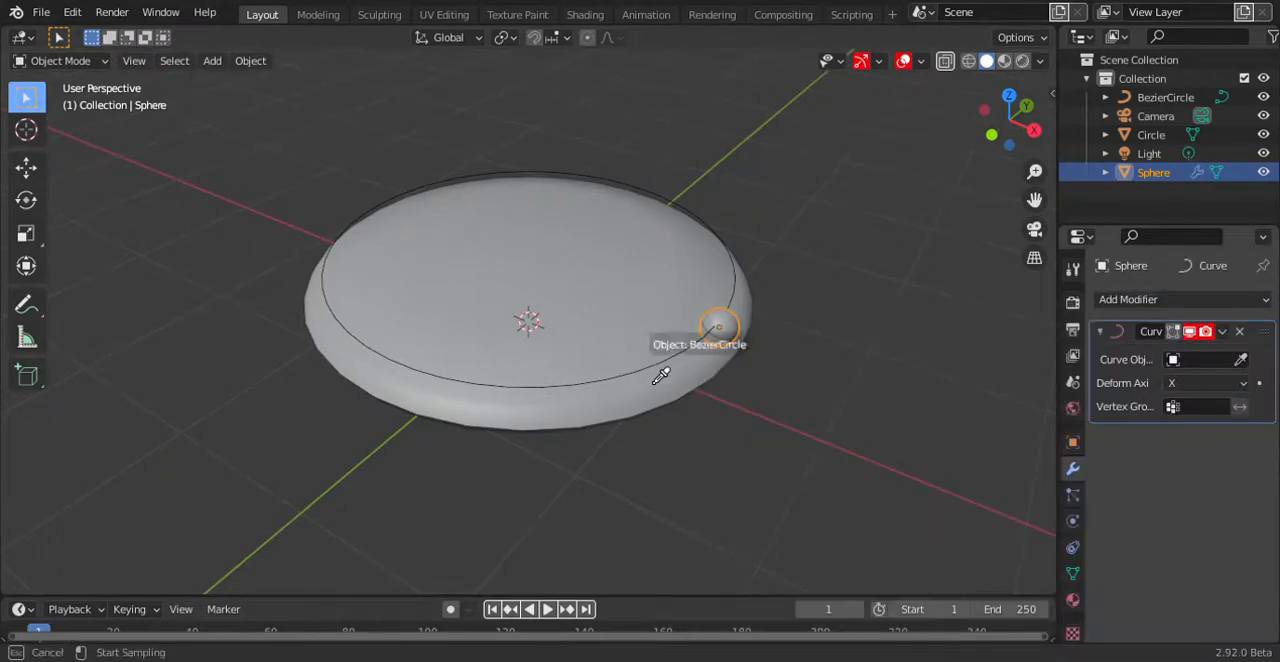
left_click(721, 338)
Add an Array modifier with a count of 3 to the small sphere and place it before the Curve modifier.
left_click(1128, 299)
left_click(895, 373)
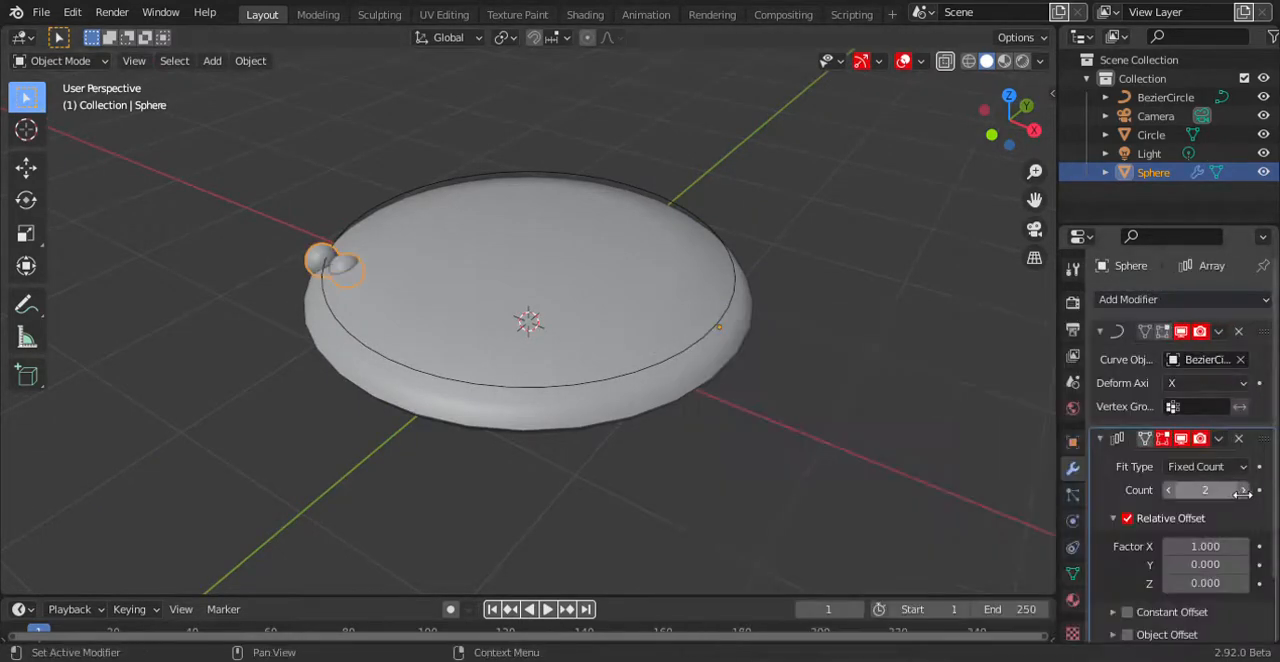
left_click(1218, 438)
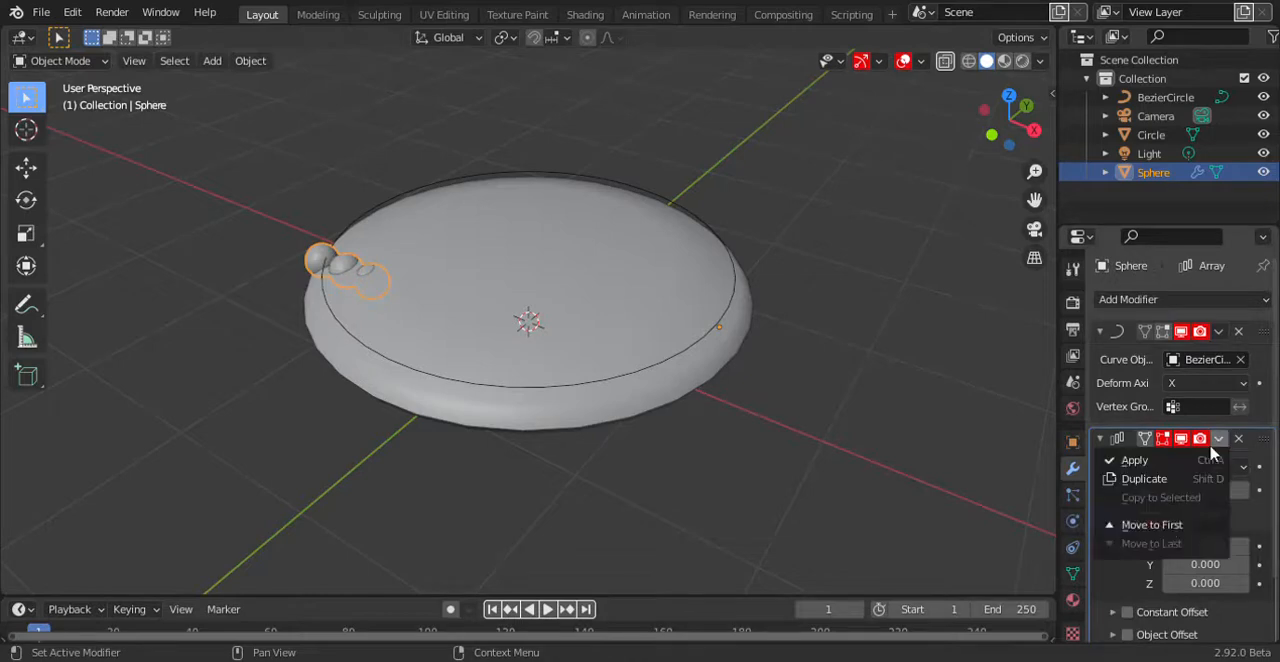
left_click(1168, 526)
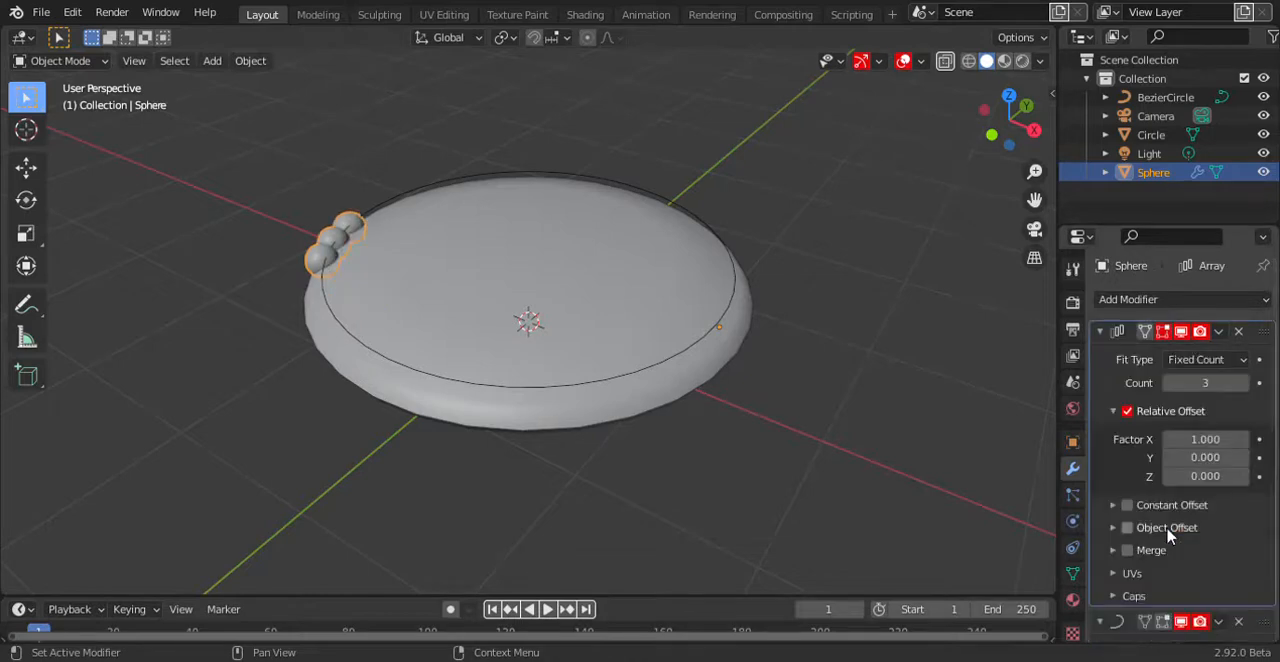
Set the array's relative offset X factor to 3 and its count to 10.
key("Return")
left_click(1222, 443)
key("Return")
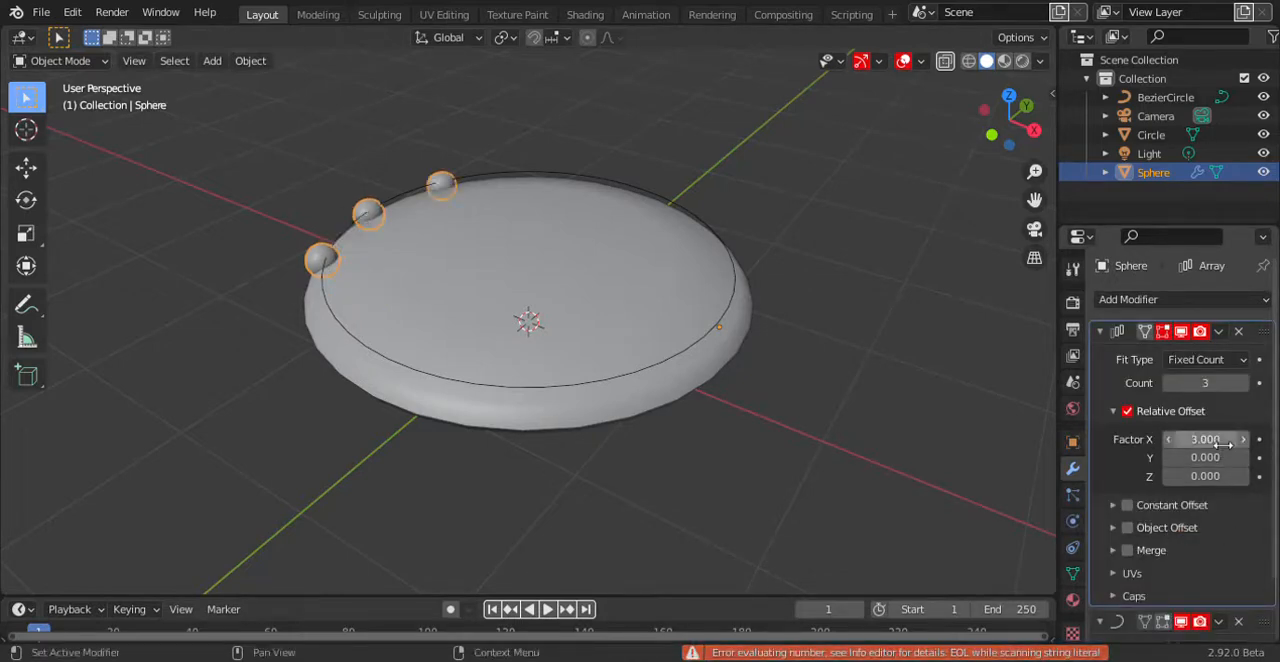
type("10")
key("Return")
key("KP_7")
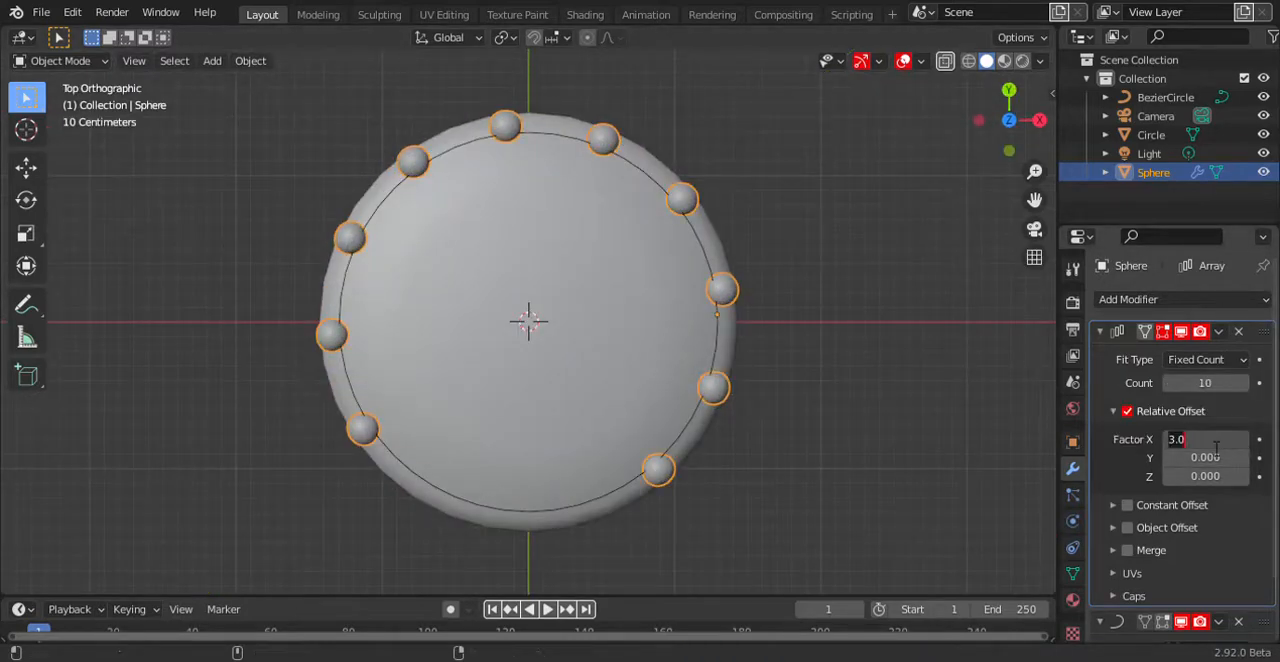
Set the array's relative offset X factor to 4.1 and reduce its count to 9.
type("4")
key("Return")
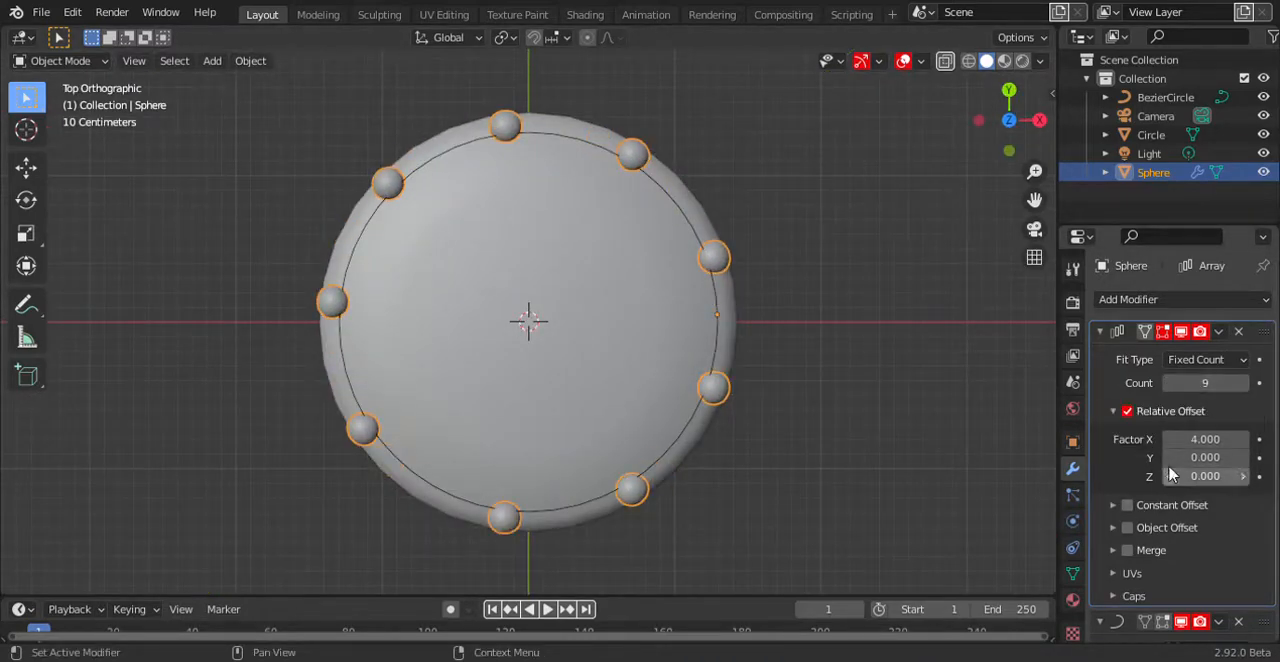
left_click(1244, 439)
Scale the Bezier circle down slightly so it lies further inside the saucer's rim.
left_click(643, 465)
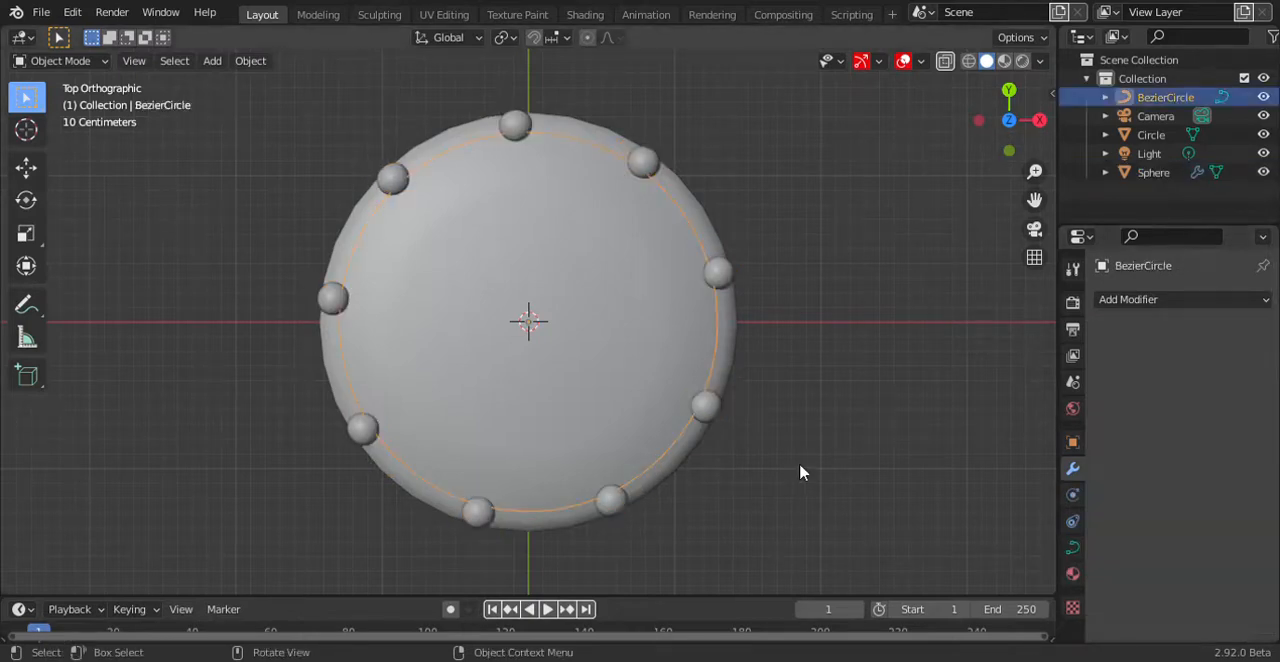
key("s")
left_click(772, 460)
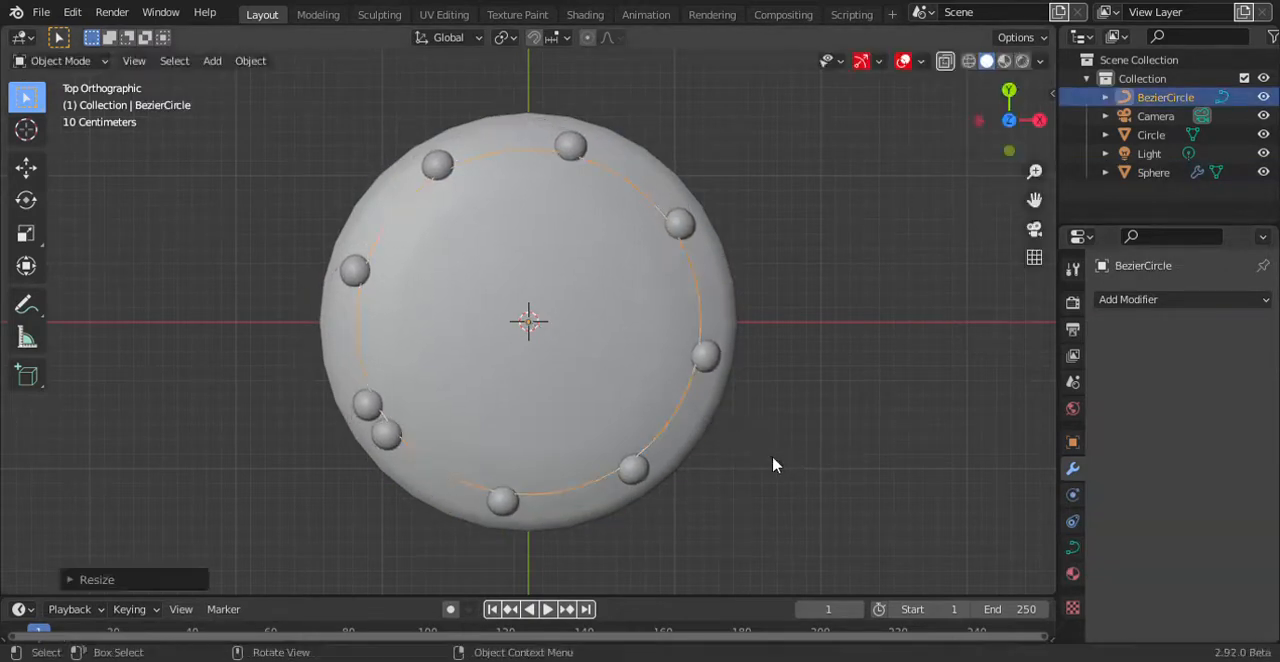
Reduce the sphere array's count to 8 and set its relative offset X factor to 4.2.
left_click(700, 360)
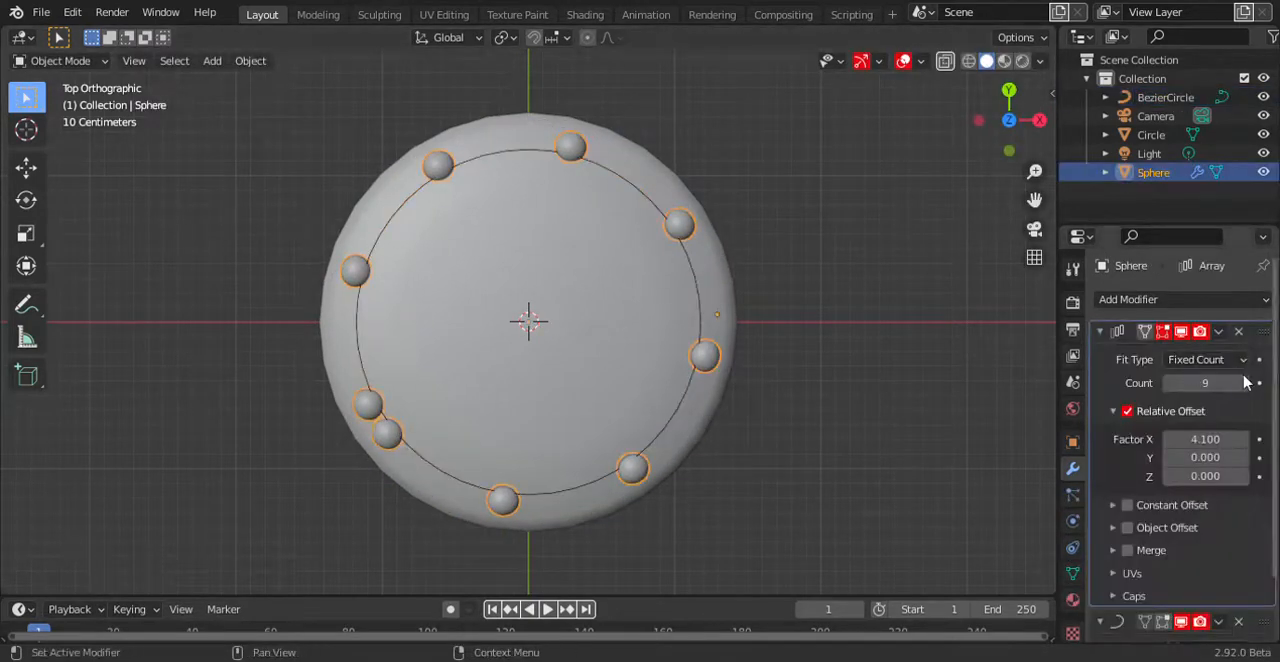
left_click(1244, 441)
mouse_move(640, 320)
middle_mouse_down()
mouse_move(628, 341)
mouse_move(630, 290)
mouse_move(626, 306)
middle_mouse_up()
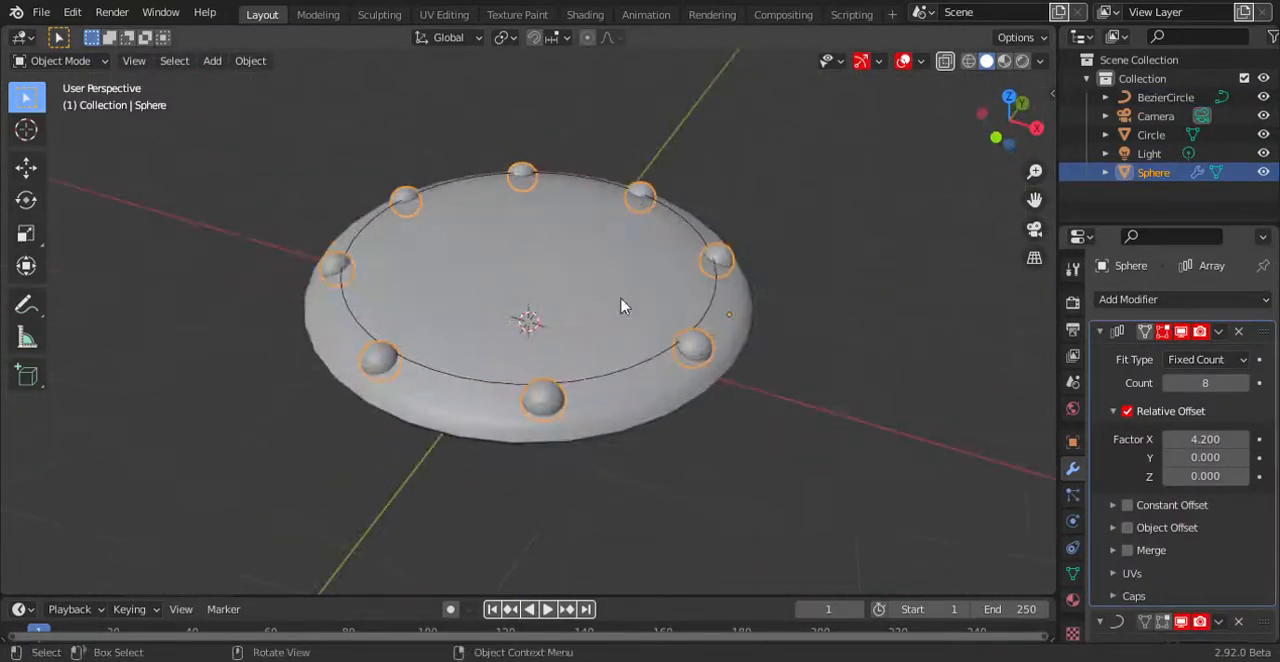
Select the inner edge loop on the saucer's top face and snap the 3D cursor to its centre.
left_click(586, 308)
key("Tab")
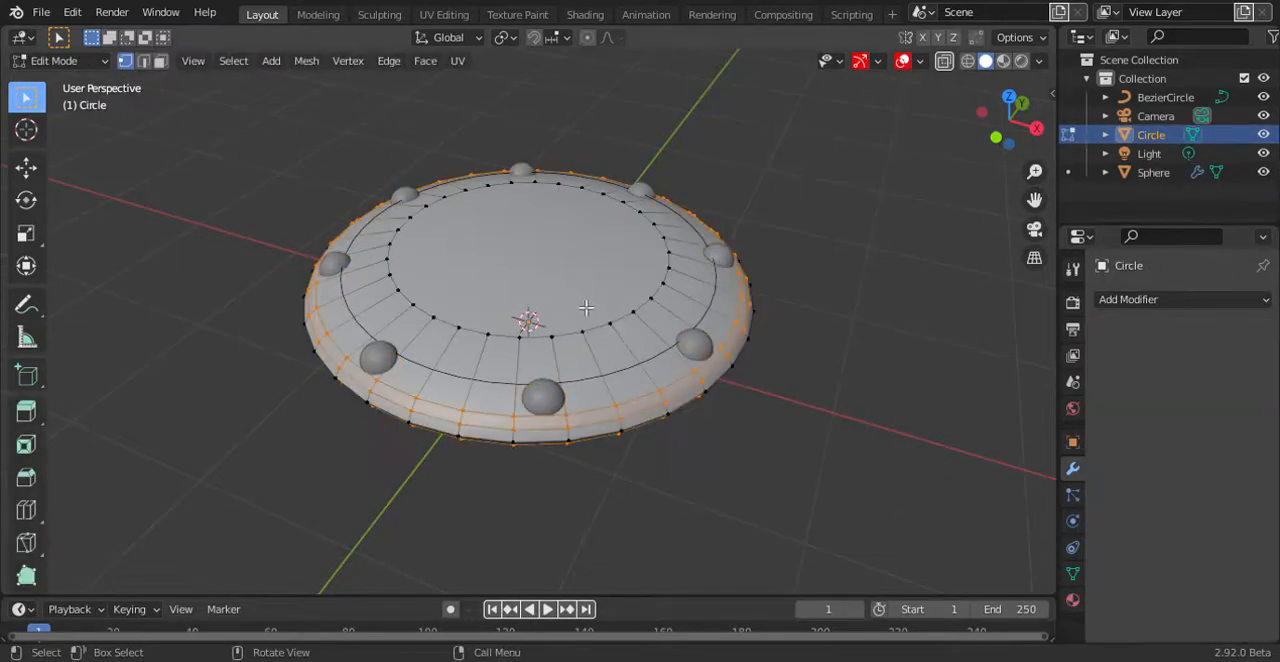
left_click(646, 313, "alt")
key("Tab")
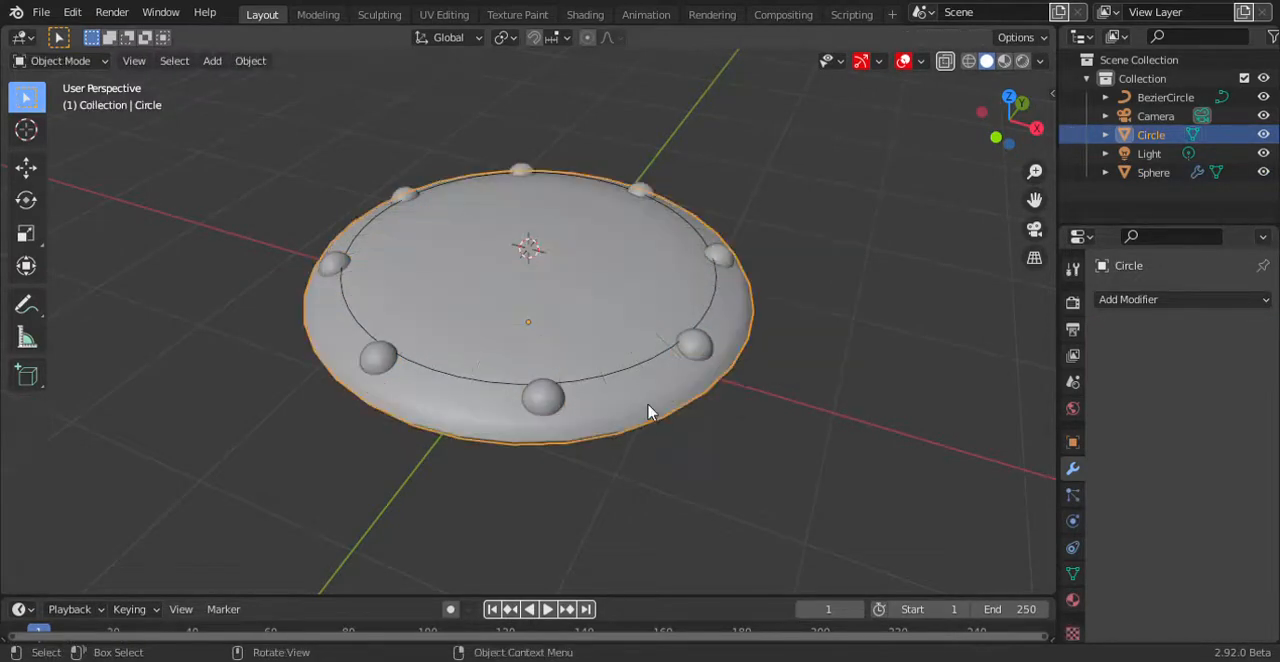
Add a UV sphere at the 3D cursor on top of the saucer and scale it down.
key("shift+a")
mouse_move(660, 279)
left_click(750, 336)
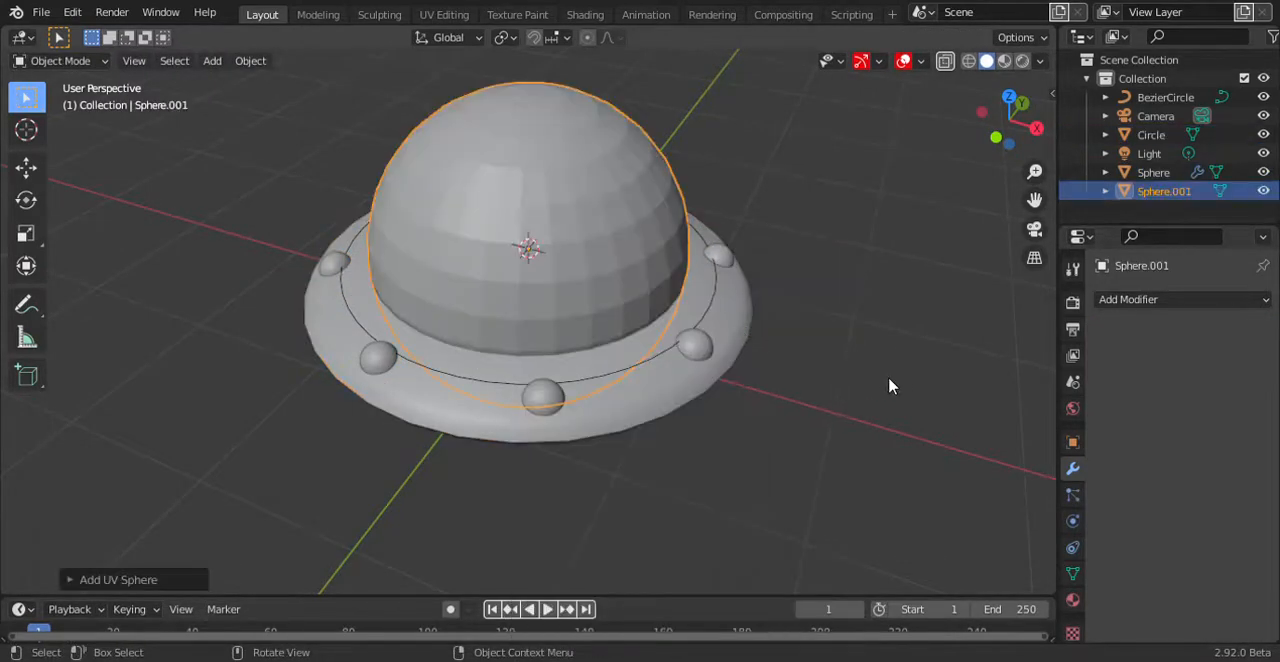
key("s")
left_click(600, 322)
Edit the saucer and upper sphere together and scale the sphere's linked mesh to fit the saucer's top loop.
left_click(651, 331, "shift")
key("Tab")
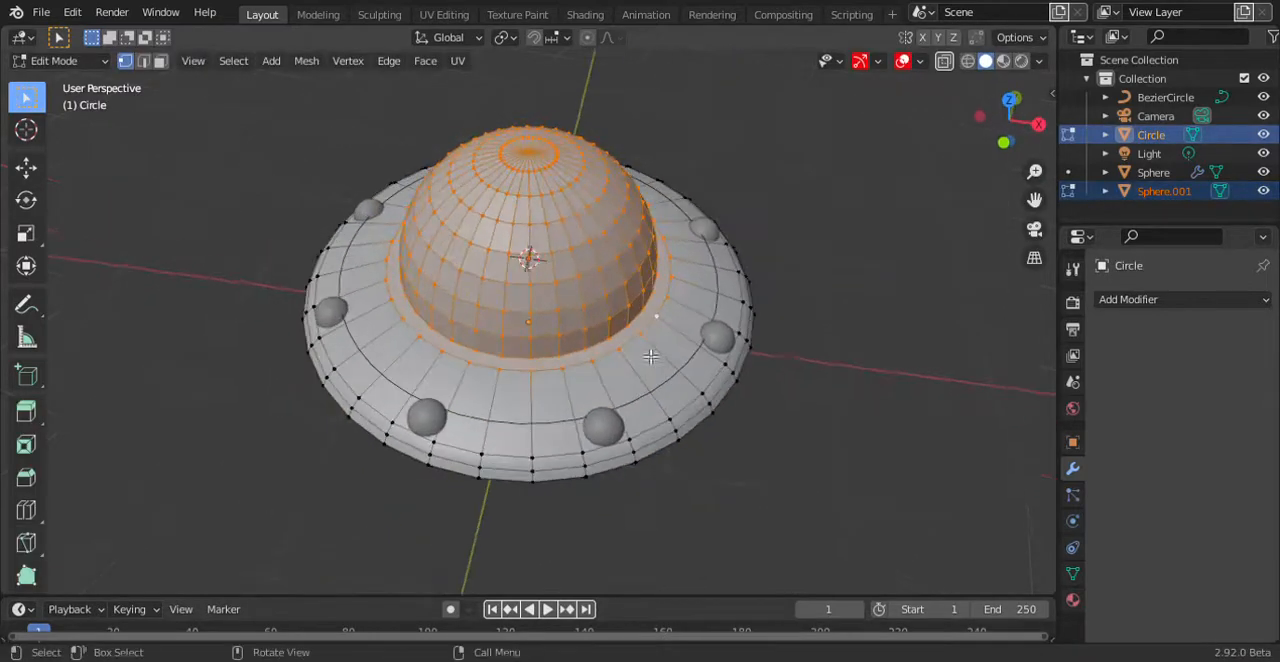
left_click(606, 277)
key("ctrl+l")
key("s")
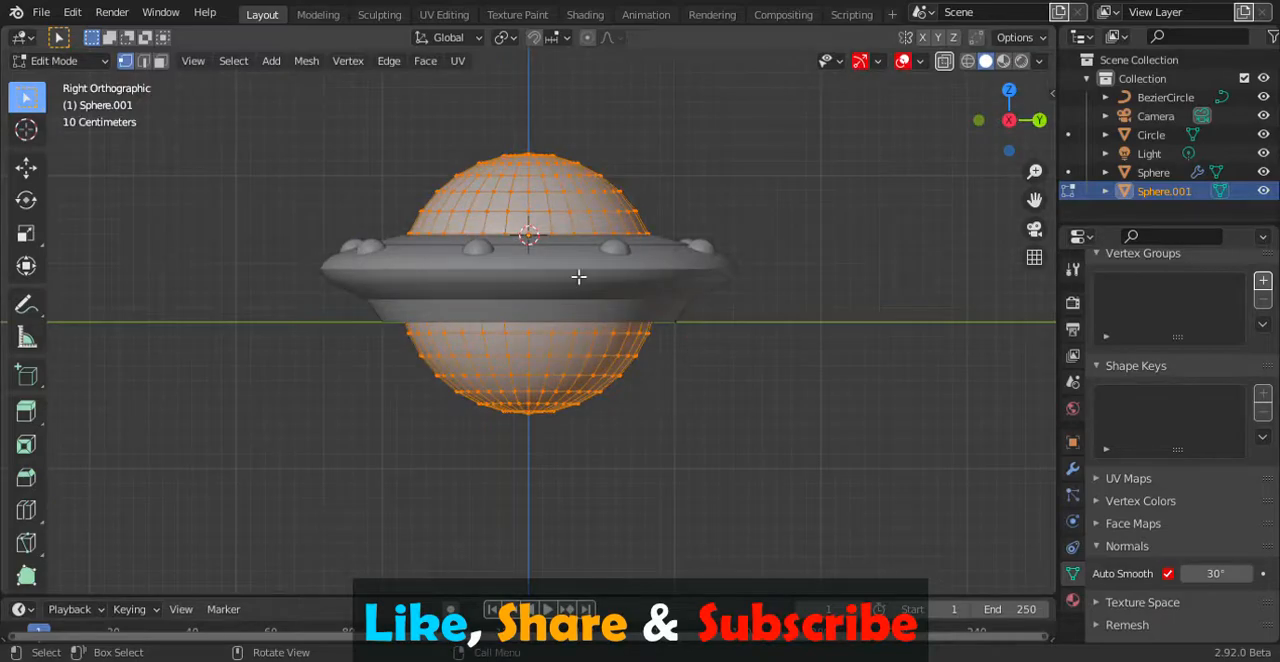
Isolate the upper sphere and delete its lower vertices so that only the dome above the saucer is left.
key("KP_Divide")
key("alt+z")
left_click_drag(785, 263, 199, 503)
key("x")
left_click(483, 430)
key("KP_Divide")
mouse_move(486, 423)
middle_mouse_down()
mouse_move(500, 351)
mouse_move(534, 349)
mouse_move(529, 303)
mouse_move(569, 303)
mouse_move(558, 193)
middle_mouse_up()
key("alt+z")
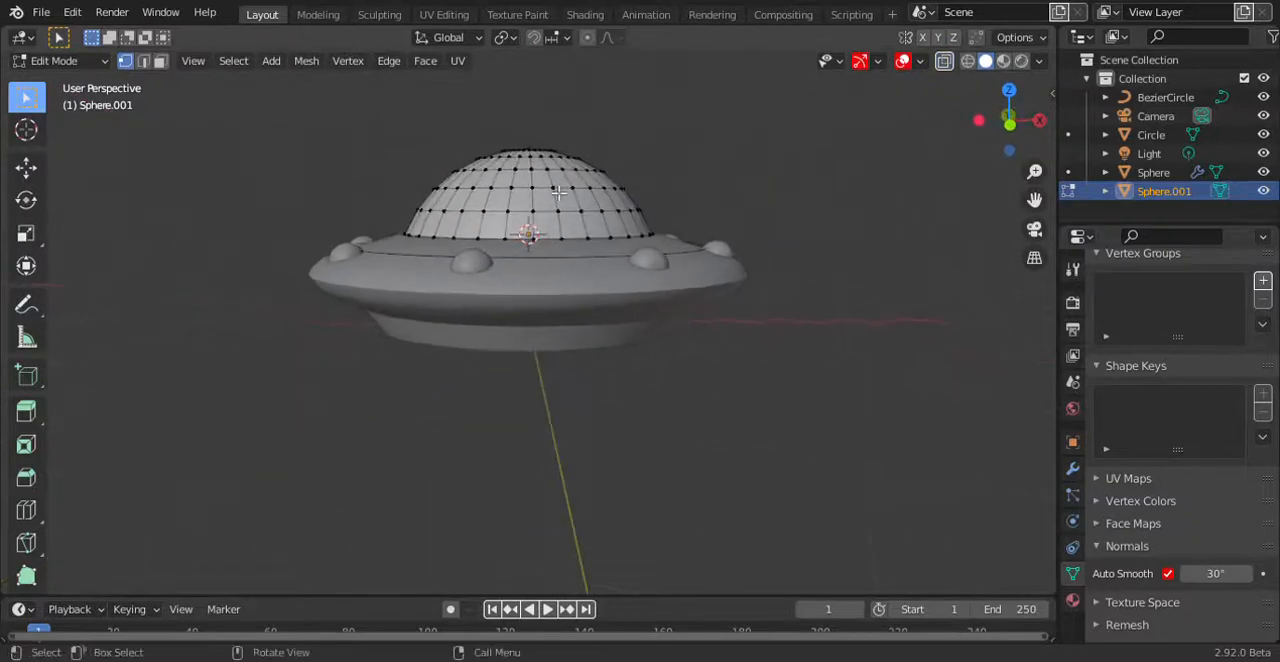
Select the whole dome mesh and lower it slightly along Z onto the saucer's top face.
key("l")
key("g")
key("z")
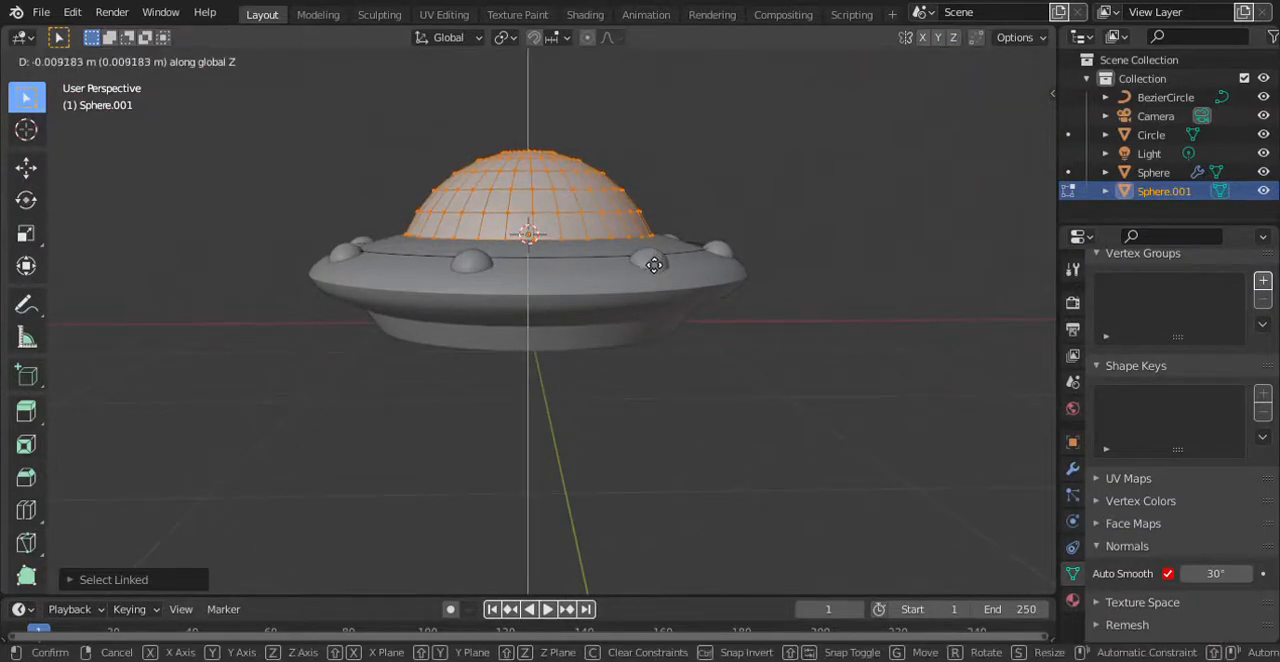
left_click(654, 265)
middle_click_drag(506, 283, 506, 180)
key("Tab")
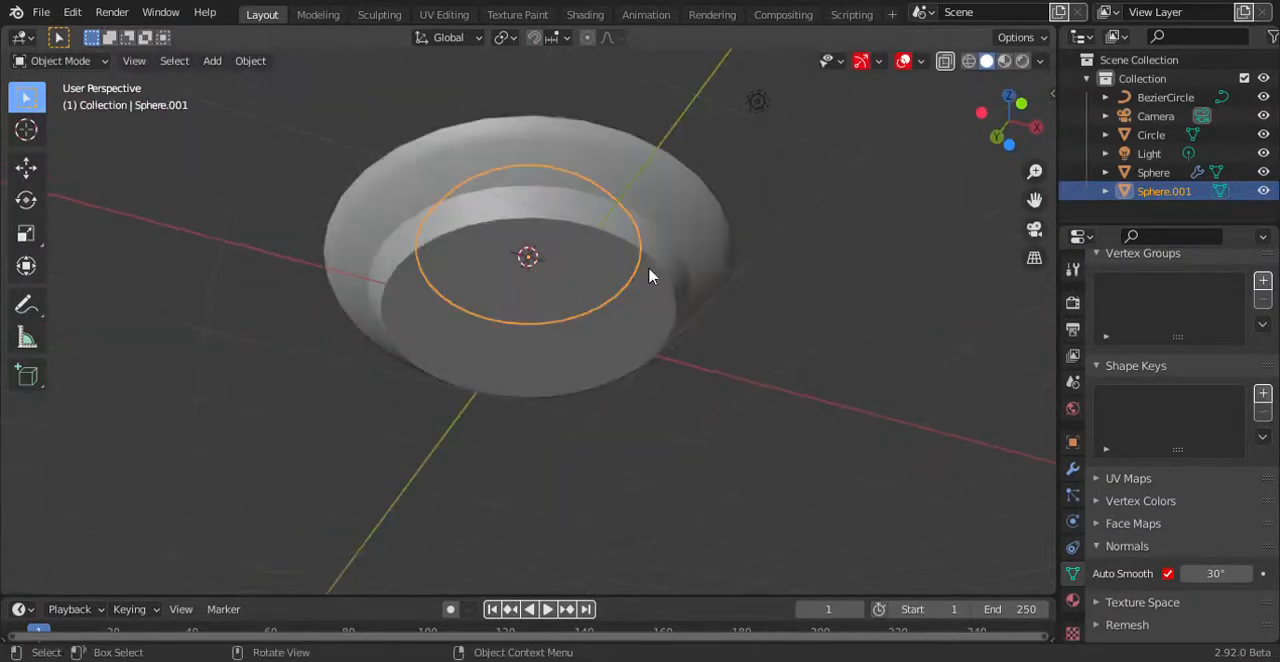
Select the inner edge loop on the saucer's underside and snap the 3D cursor to its centre.
left_click(700, 277)
key("Tab")
left_click(609, 306, "alt")
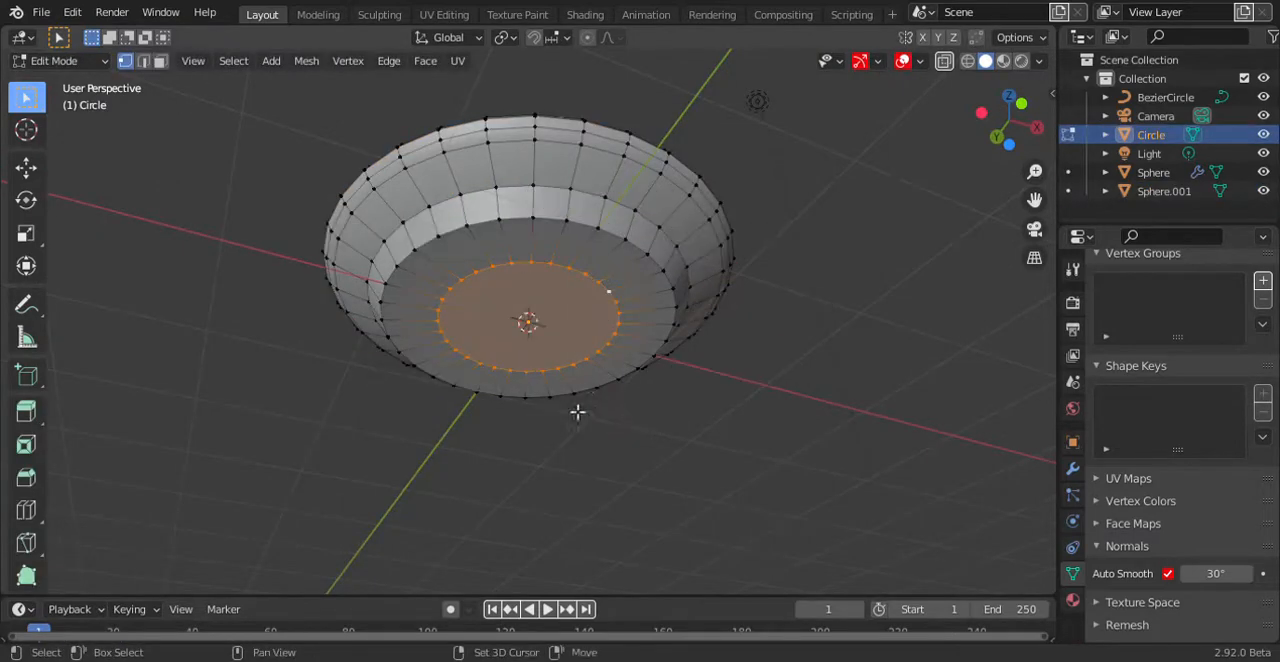
key("Tab")
Add a UV sphere at the 3D cursor under the saucer and scale it down.
key("shift+a")
mouse_move(500, 277)
left_click(655, 354)
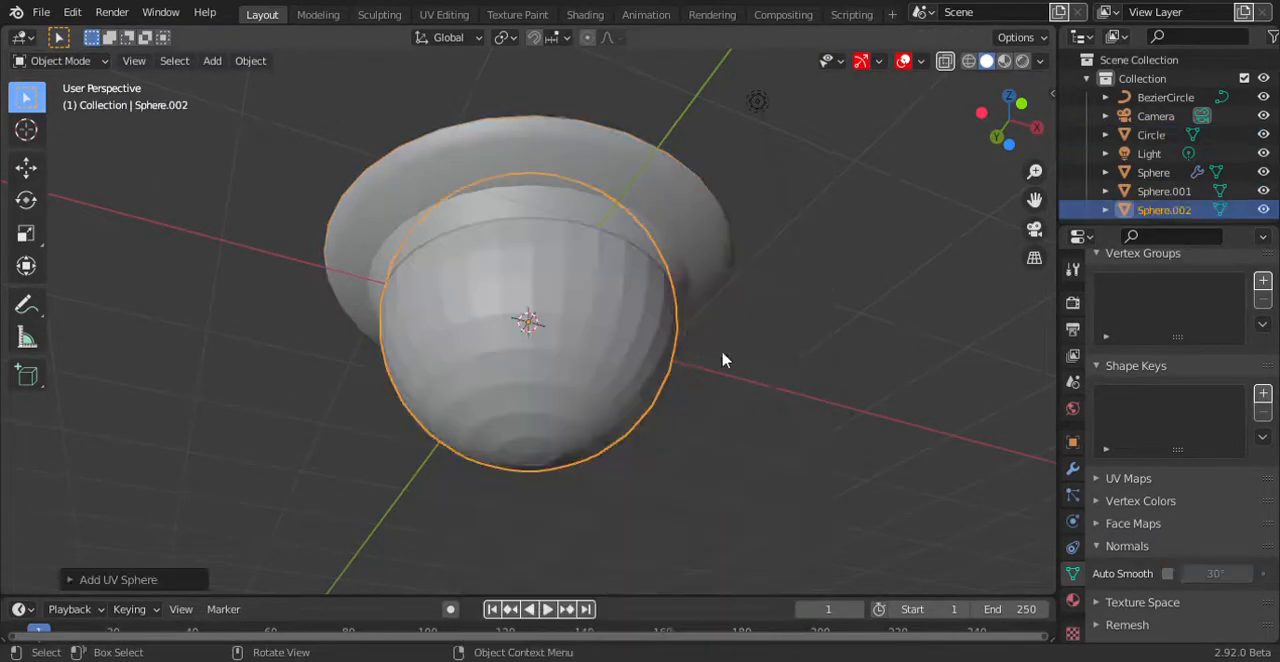
key("s")
left_click(741, 345)
Edit the saucer and lower sphere together and scale the sphere's linked mesh to match the underside's inner loop.
left_click(716, 336, "shift")
key("Tab")
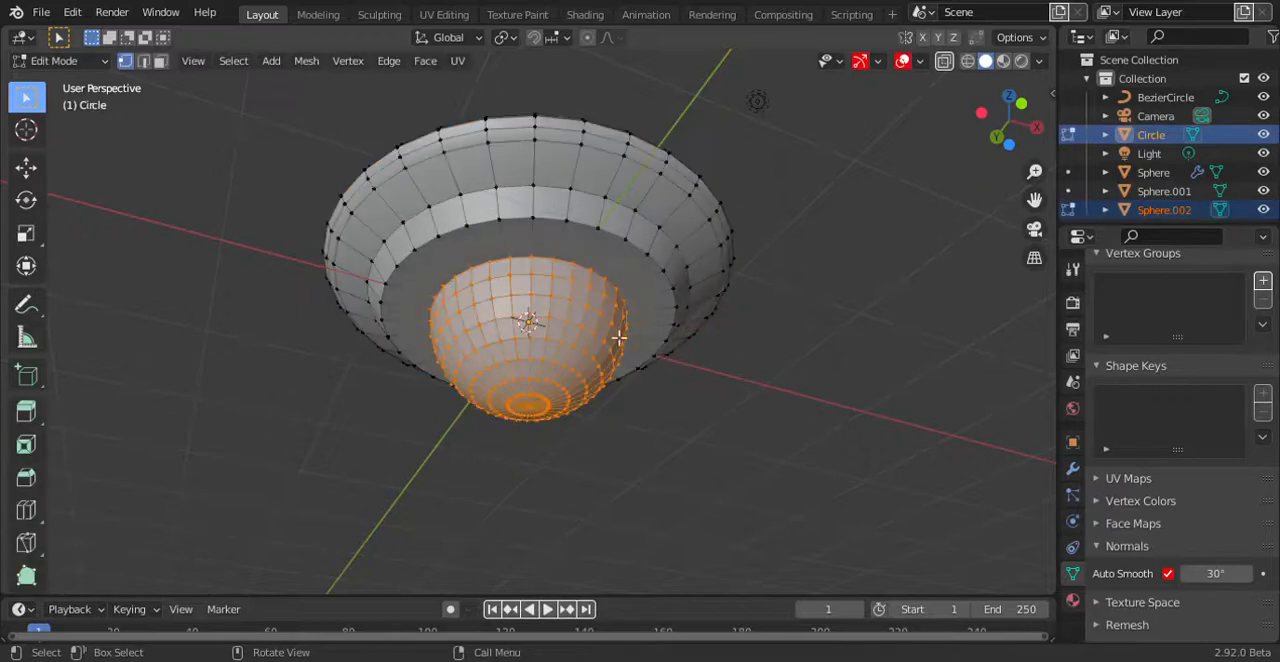
key("alt+a")
key("l")
key("s")
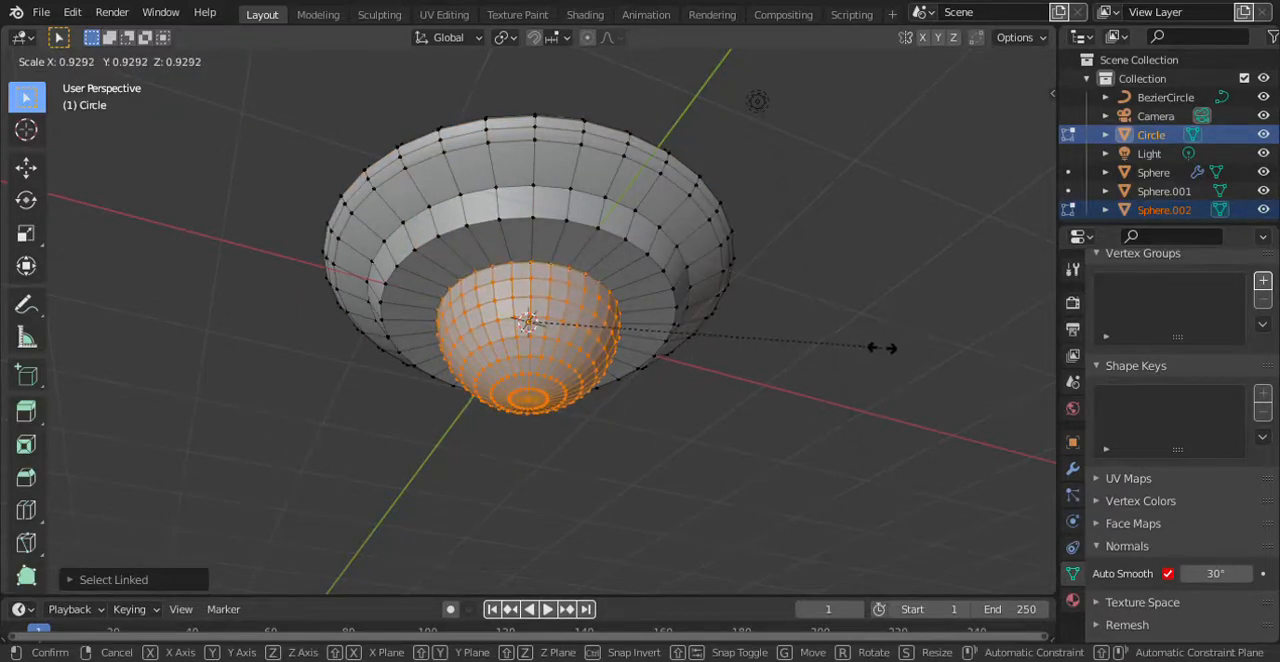
left_click(831, 331)
Move the lower sphere's mesh up along Z so only a shallow cap protrudes below the saucer.
key("KP_3")
key("g")
key("z")
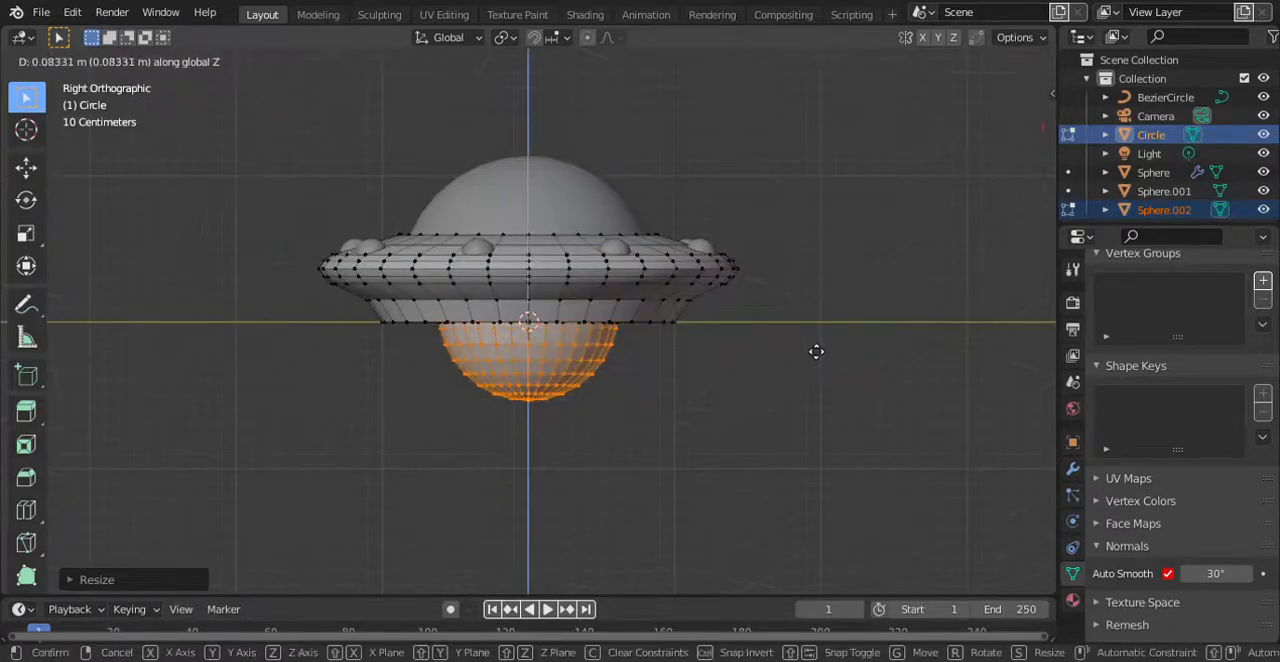
left_click(829, 301)
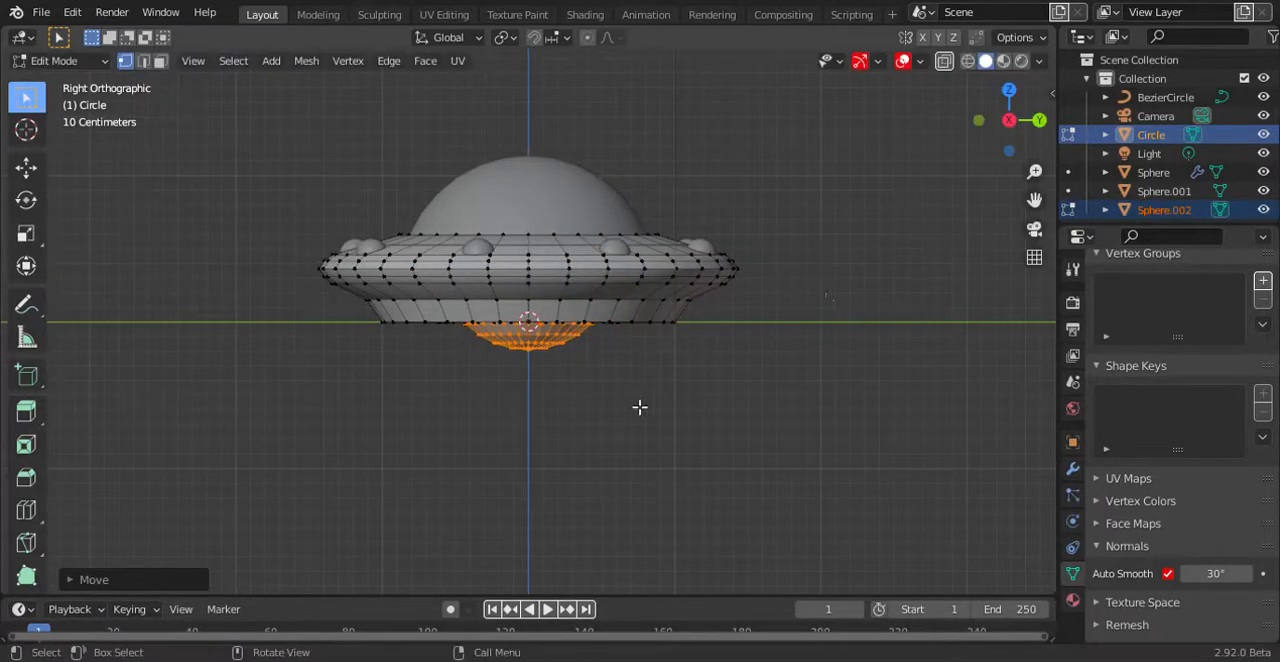
Scale the lower sphere up by about 1.23 so its cap meets the underside's inner edge loop.
middle_click_drag(640, 407, 657, 320)
scroll(634, 357, "up", 3)
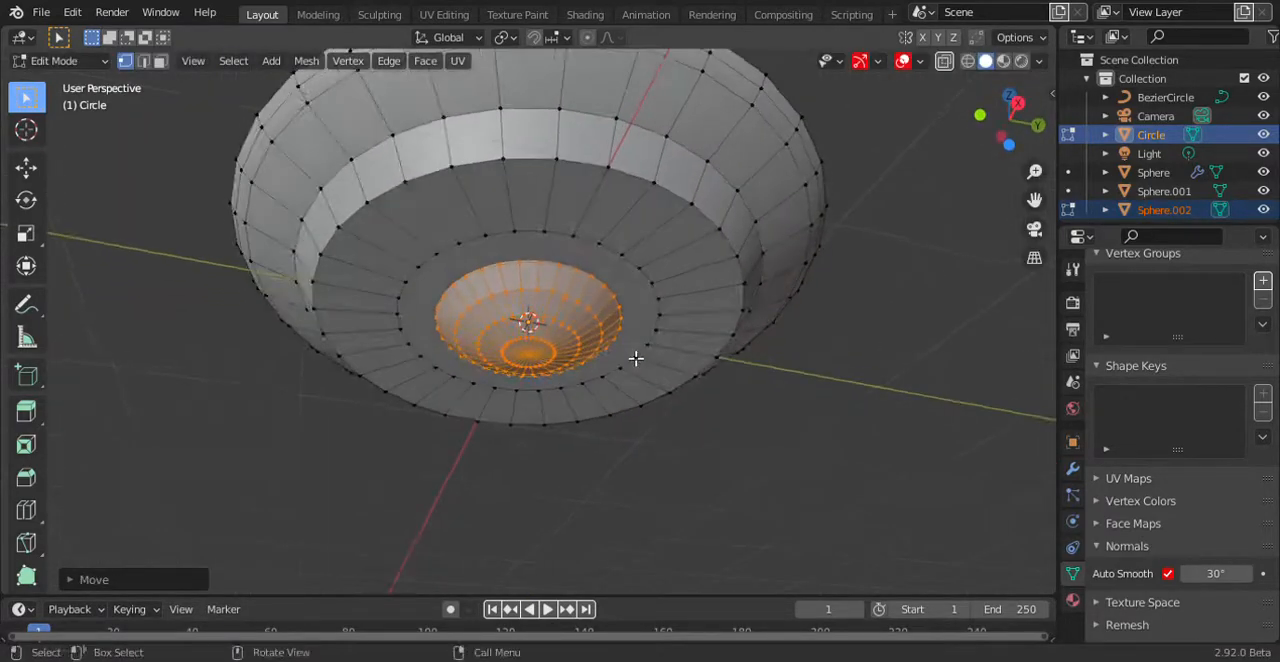
key("s")
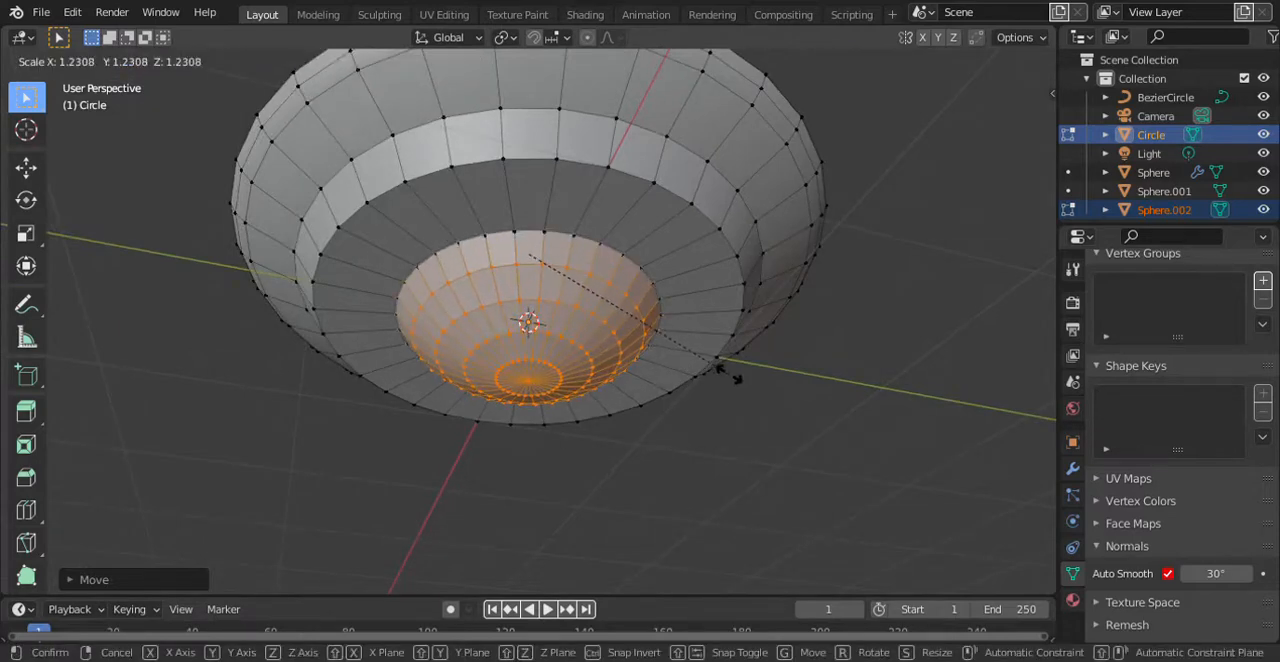
left_click(741, 380)
Isolate the lower sphere's mesh in the right side view and delete the part above the cap that protrudes below the saucer.
key("KP_3")
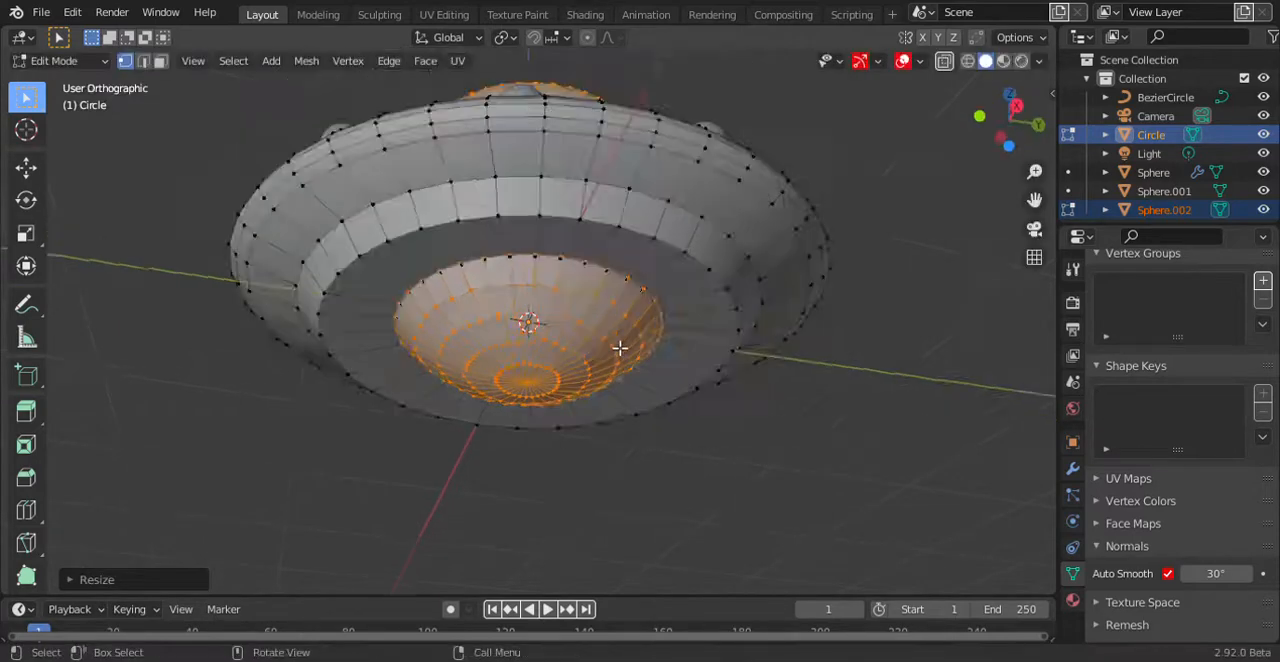
key("KP_Divide")
key("KP_Divide")
key("Tab")
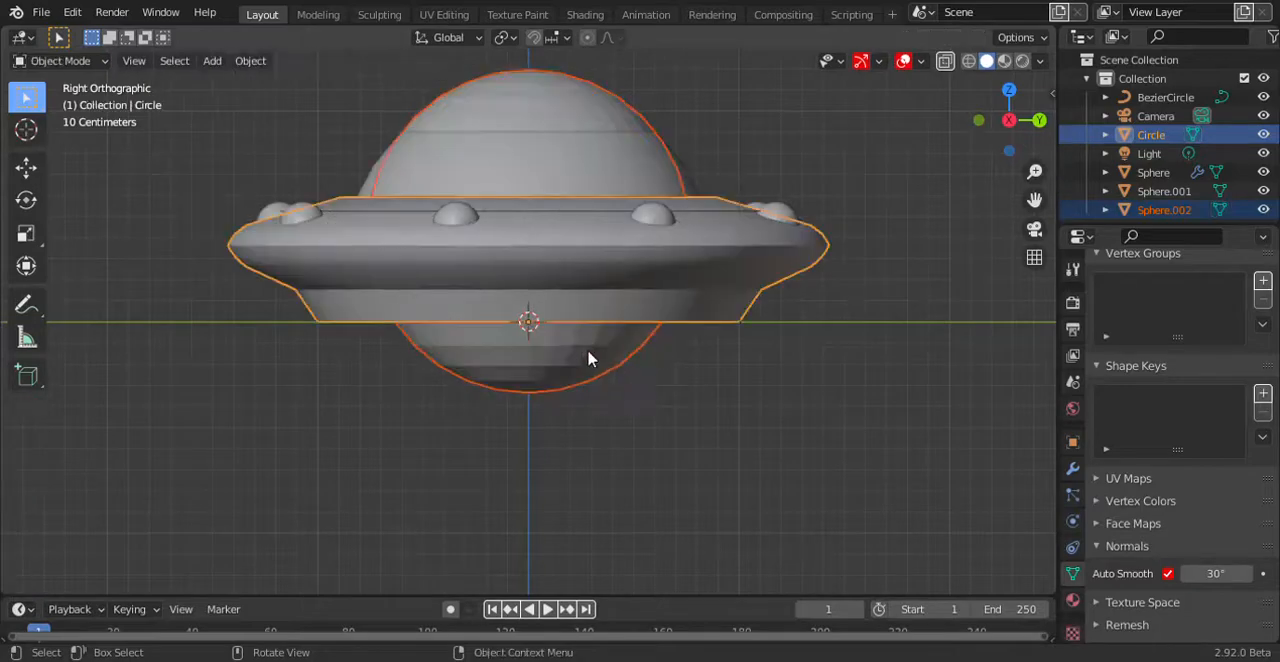
left_click(607, 358)
key("Tab")
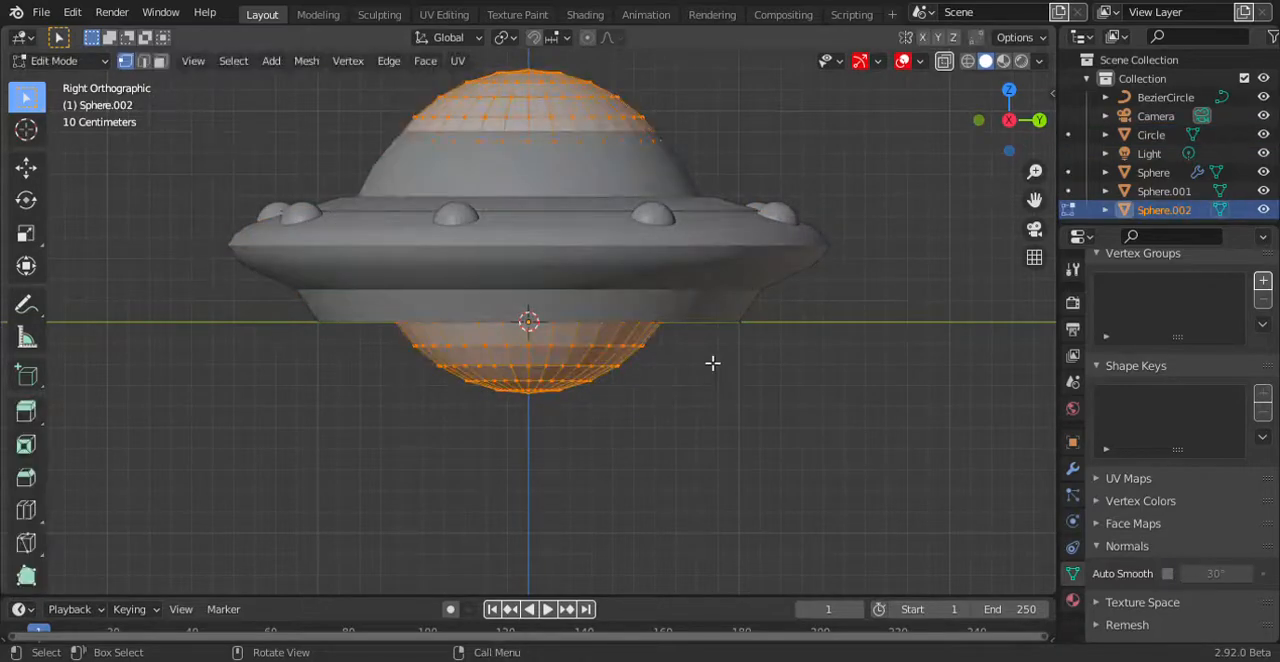
key("KP_Divide")
left_click_drag(866, 106, 251, 425)
key("x")
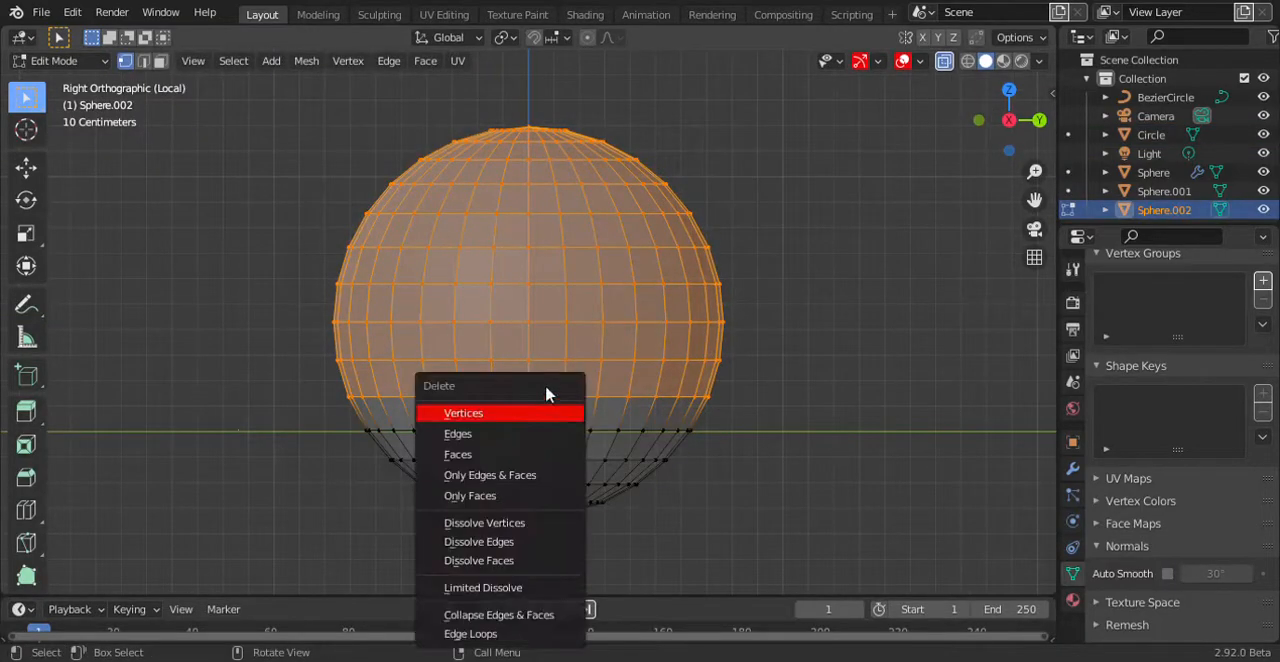
left_click(500, 433)
key("alt+z")
key("Tab")
key("KP_Divide")
Bevel the upper and lower edge loops of the slanted band on the saucer's underside.
middle_click_drag(504, 426, 640, 300)
left_click(751, 250)
key("Tab")
left_click(753, 250, "alt")
left_click(734, 283, "alt+shift")
key("ctrl+b")
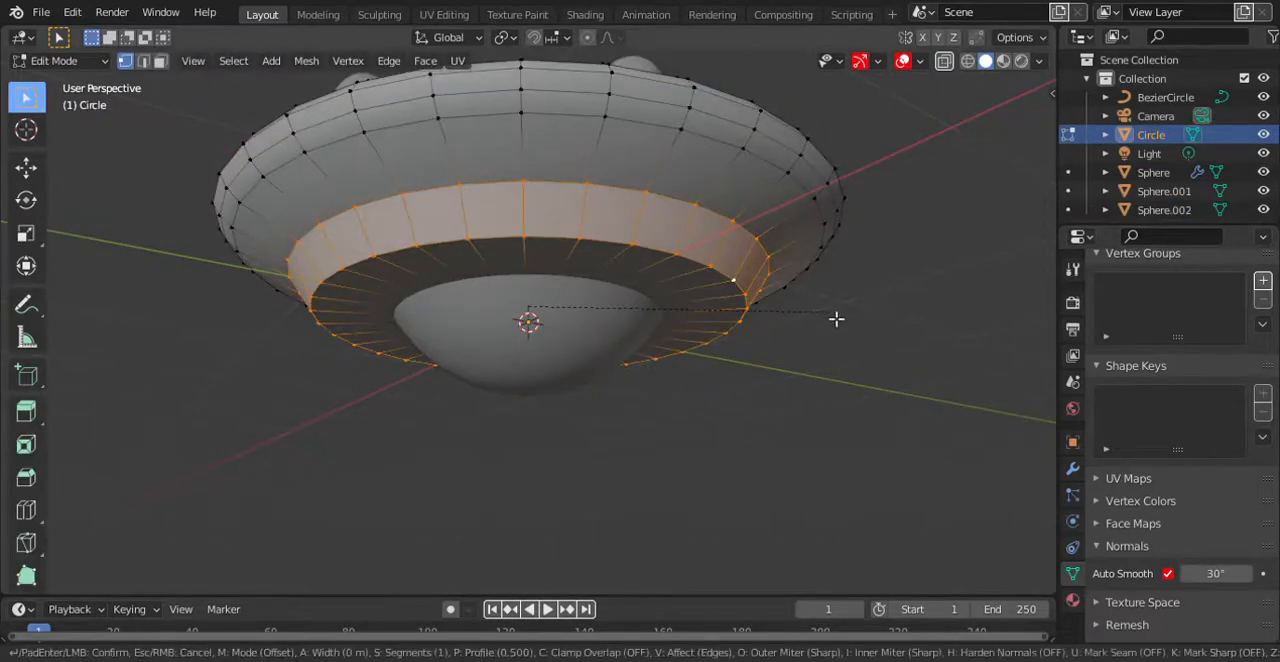
left_click(849, 318)
key("2")
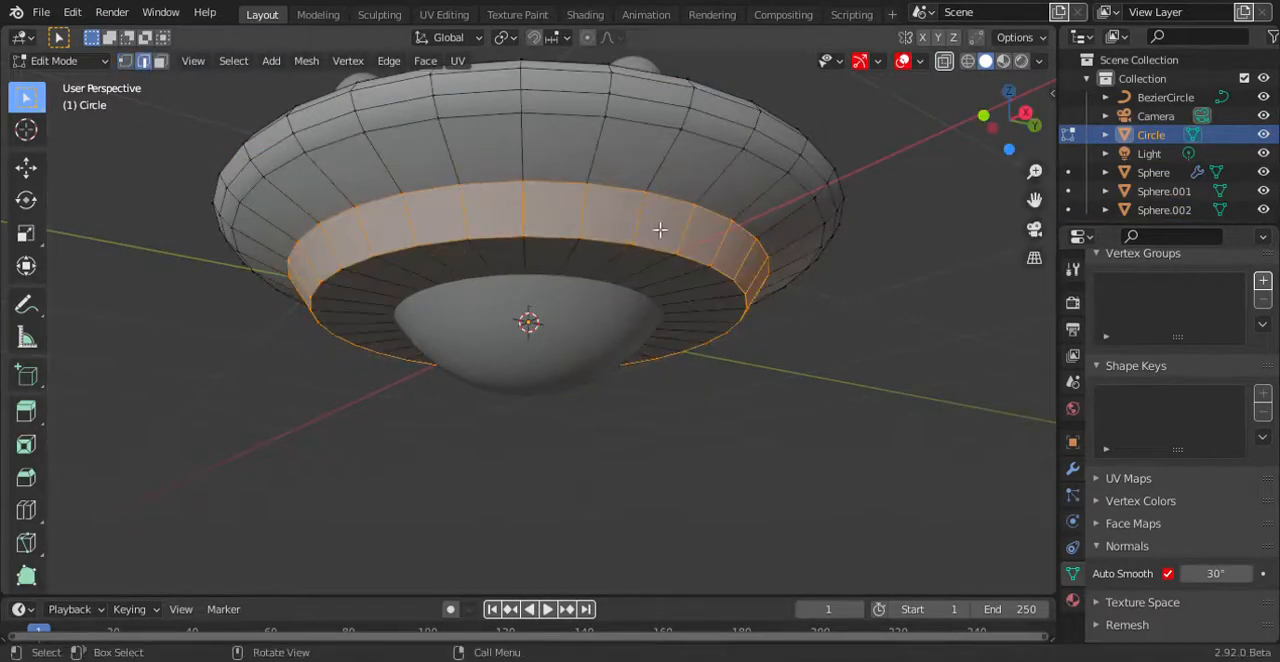
left_click(656, 197, "alt")
left_click(655, 245, "alt+shift")
key("ctrl+b")
key("Tab")
Split the 3D viewport into two side-by-side areas and turn the new one into a Shader Editor.
middle_click_drag(720, 215, 567, 339)
scroll(660, 343, "up", 3)
scroll(567, 339, "down", 3)
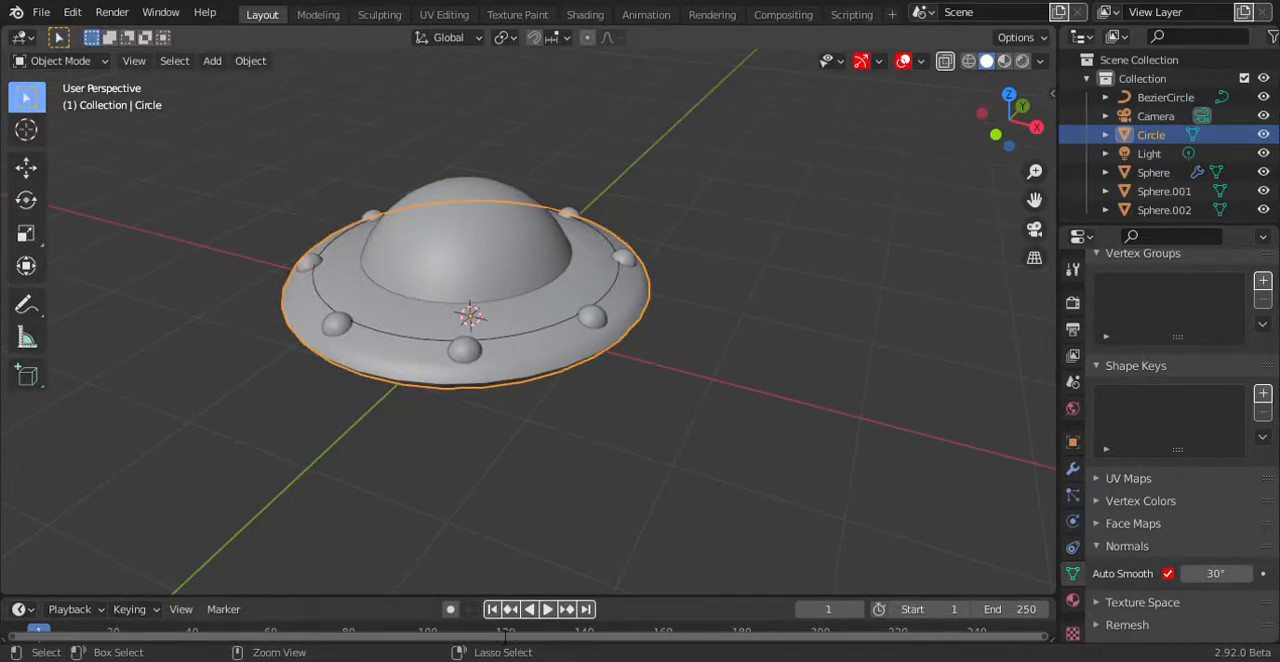
left_click_drag(1053, 593, 587, 560)
scroll(330, 330, "up", 4)
left_click(609, 38)
left_click(650, 146)
Create a new material for the saucer and name it Space Ship Color.
left_click(1020, 40)
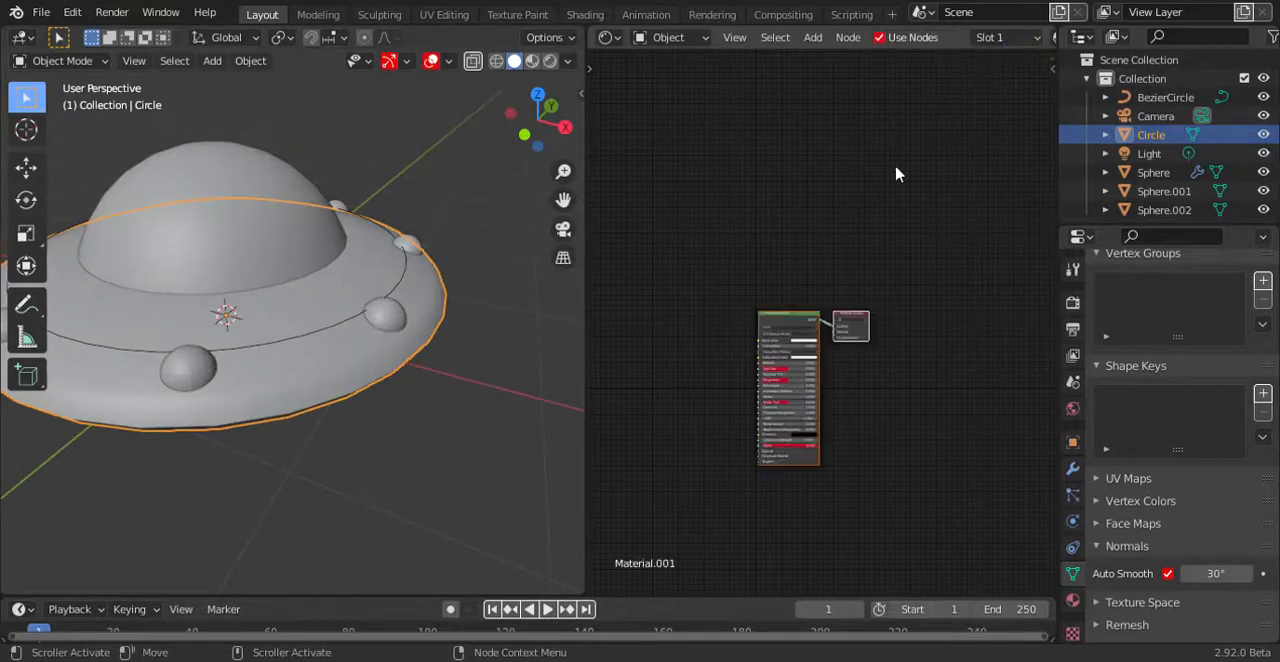
left_click(1022, 46)
left_click(772, 103)
scroll(953, 39, "down", 5)
double_click(953, 39)
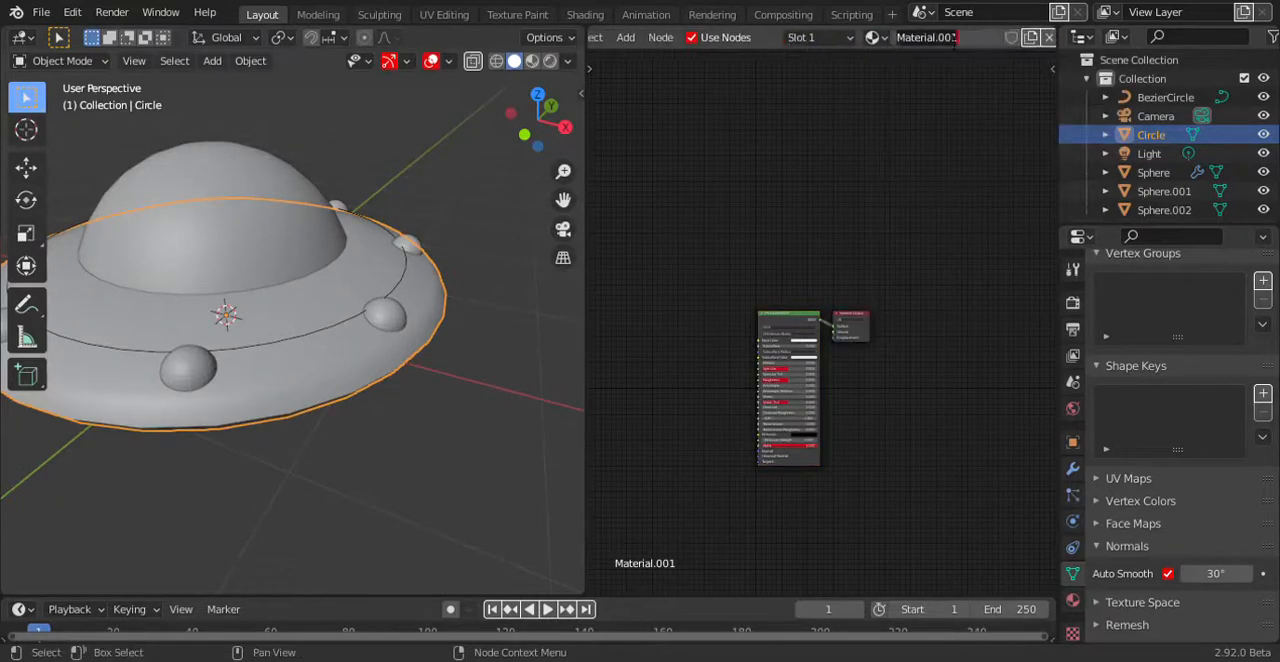
type("Space Ship Color")
key("Return")
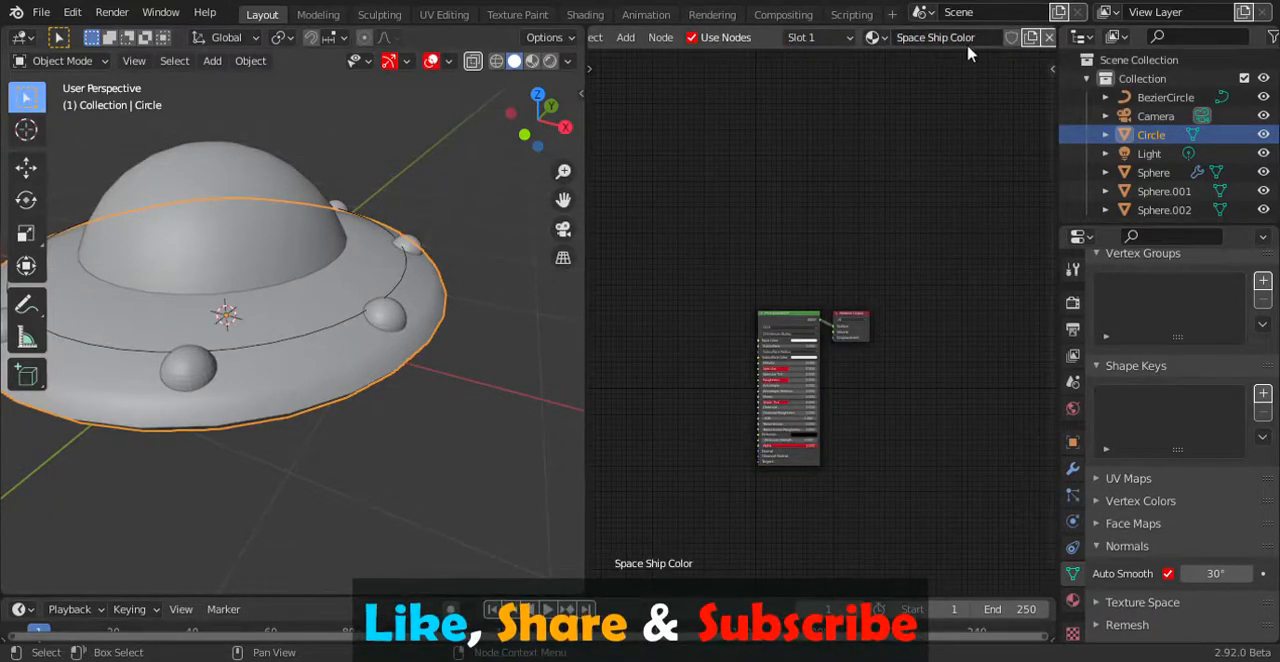
Feed an Image Texture with the sci-fi spaceship hull image into Base Color and give it Mapping and Texture Coordinate nodes.
scroll(835, 380, "up", 5)
key("shift+a")
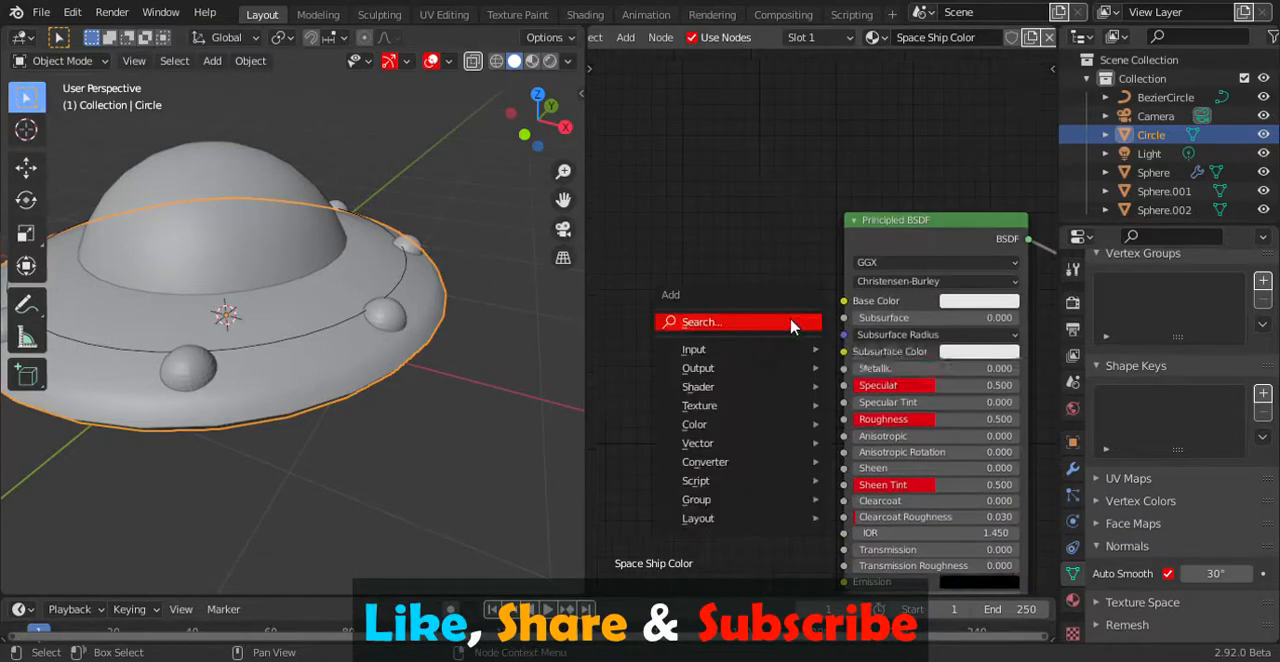
type("imahge")
key("Return")
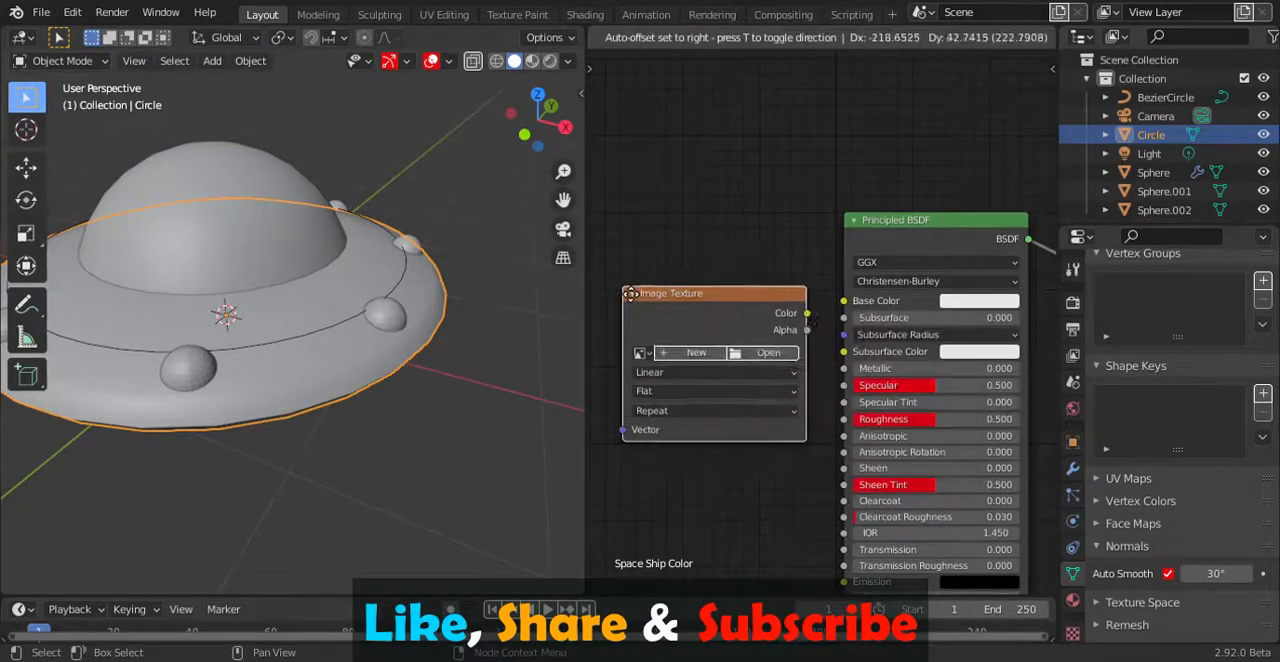
left_click(800, 320)
left_click_drag(806, 312, 843, 302)
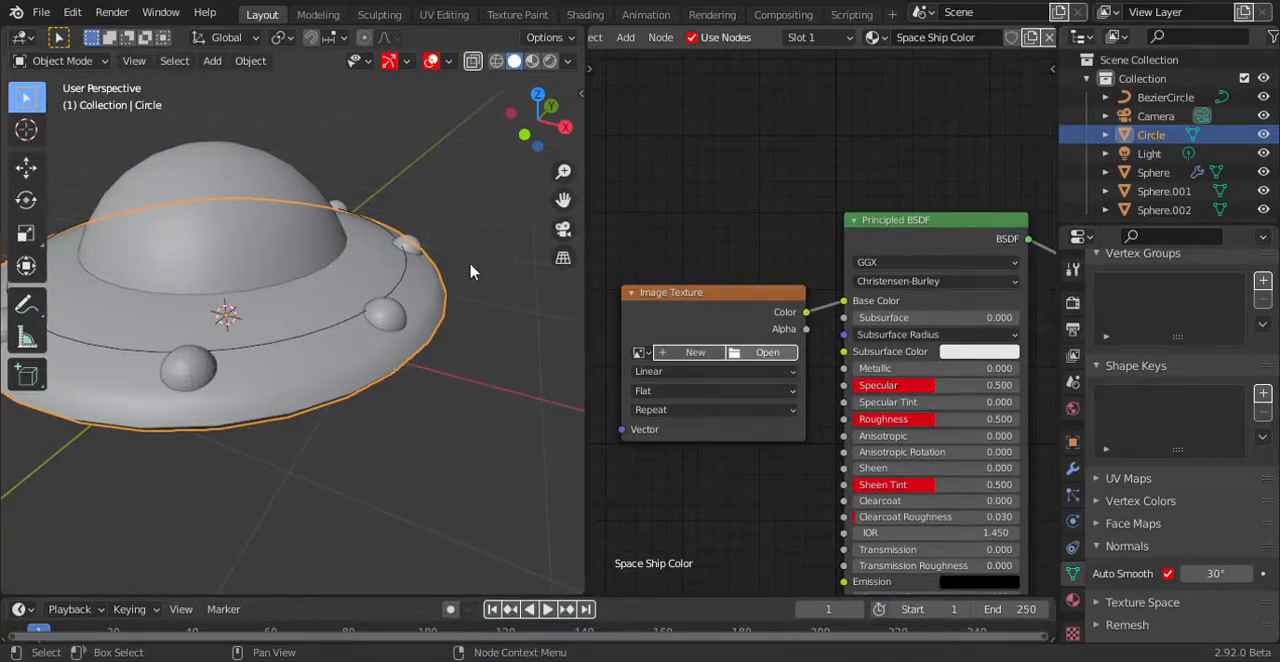
key("ctrl+t")
key("Home")
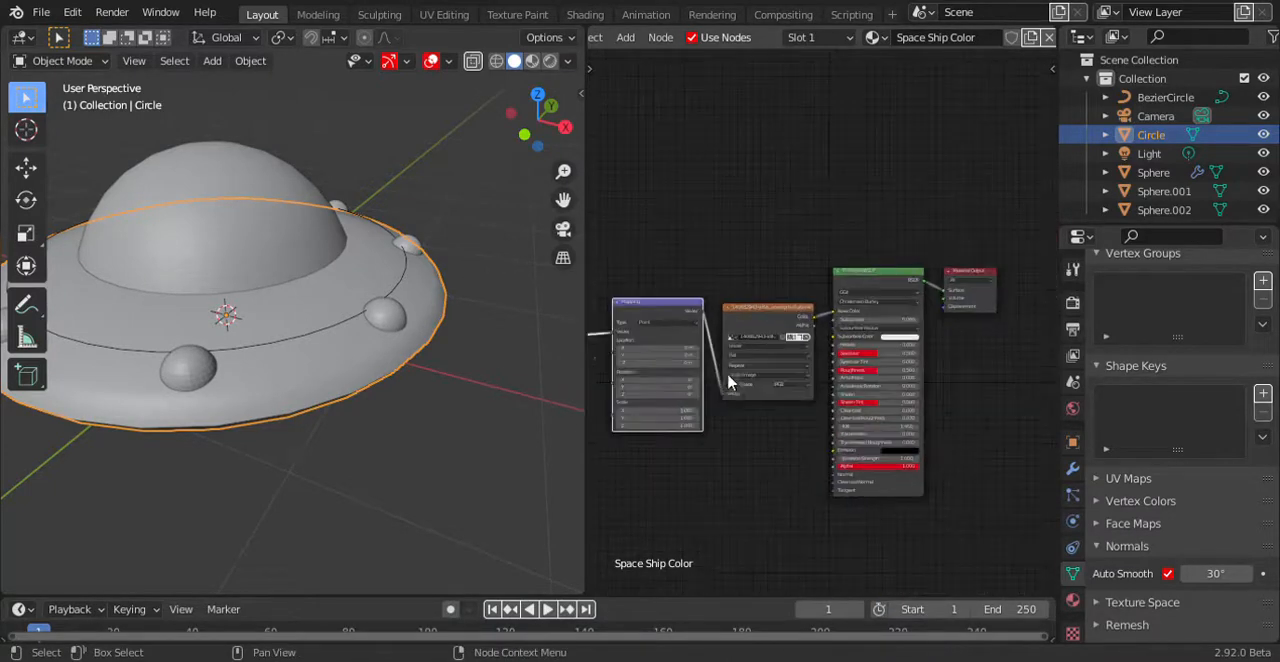
Switch the 3D viewport to Material Preview shading and view the saucer up close.
key("z")
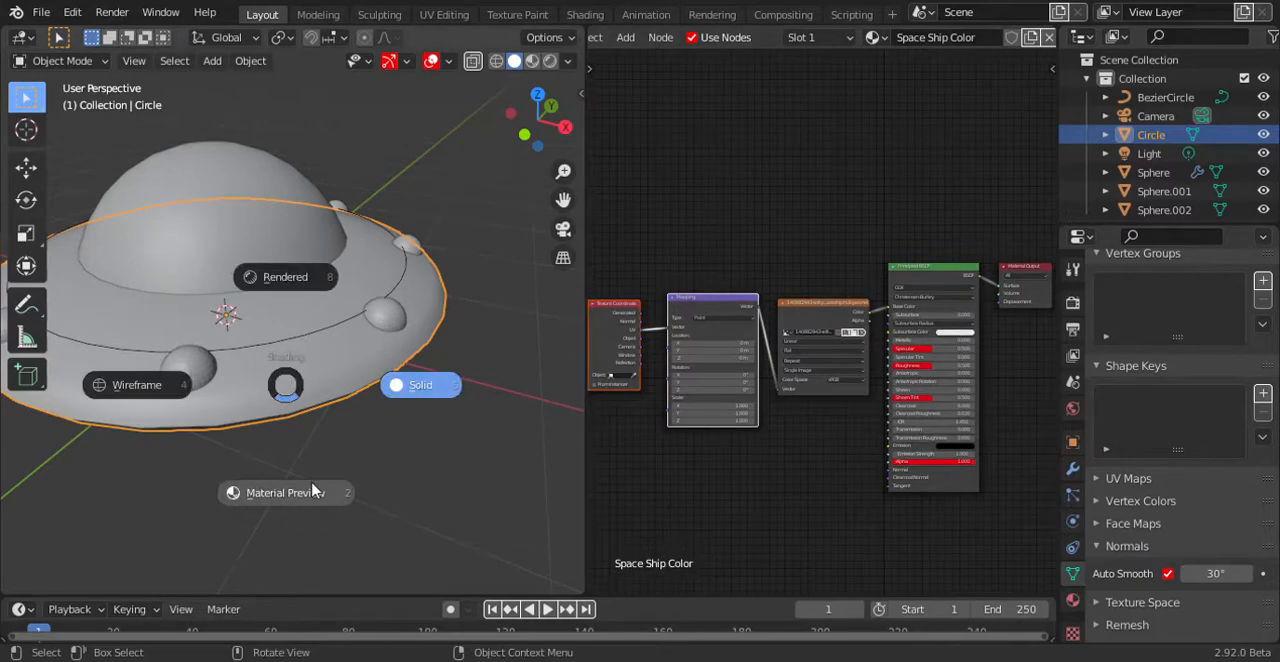
left_click(313, 491)
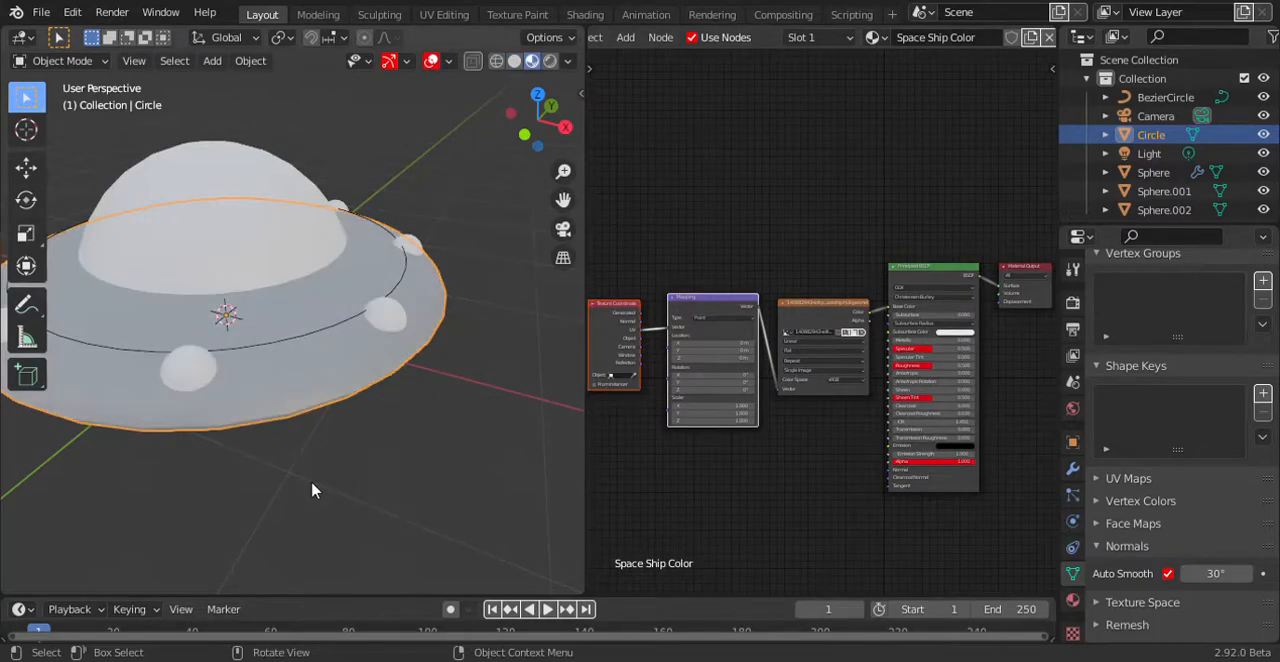
scroll(337, 414, "up", 2)
middle_click_drag(338, 415, 426, 396)
scroll(797, 418, "up", 5)
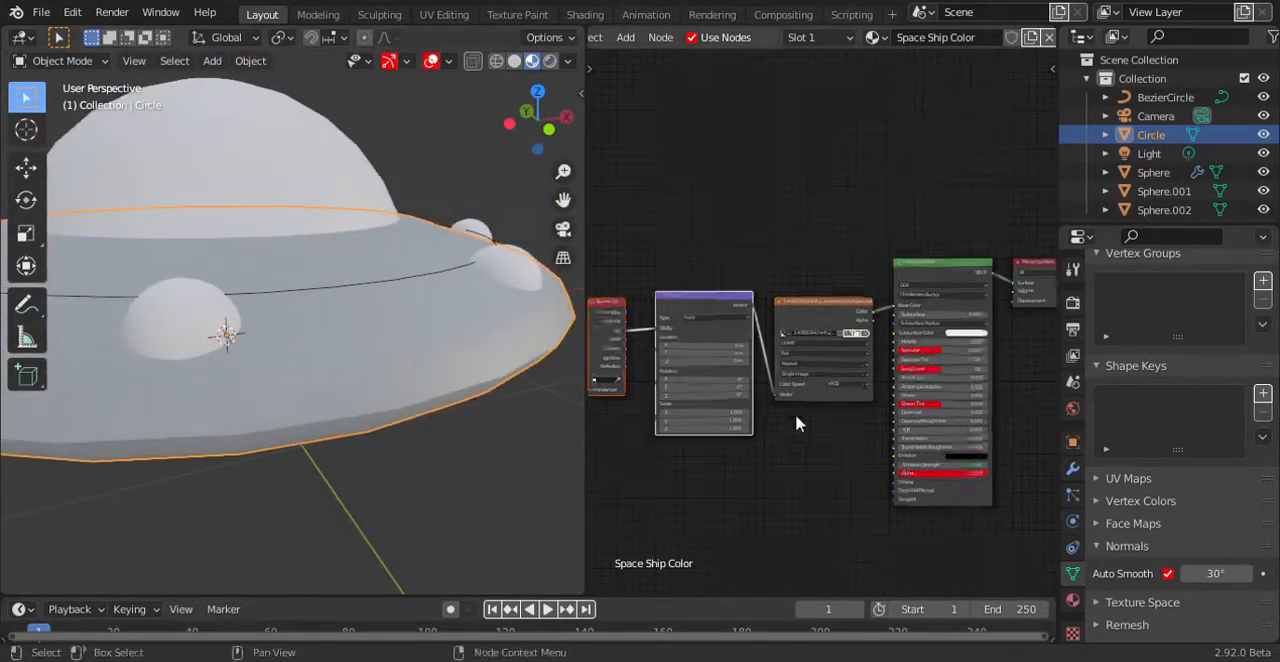
Try a texture mapping location of X 0.4 m and Y 1.1 m with an X scale of 8.8.
left_click_drag(670, 360, 765, 366)
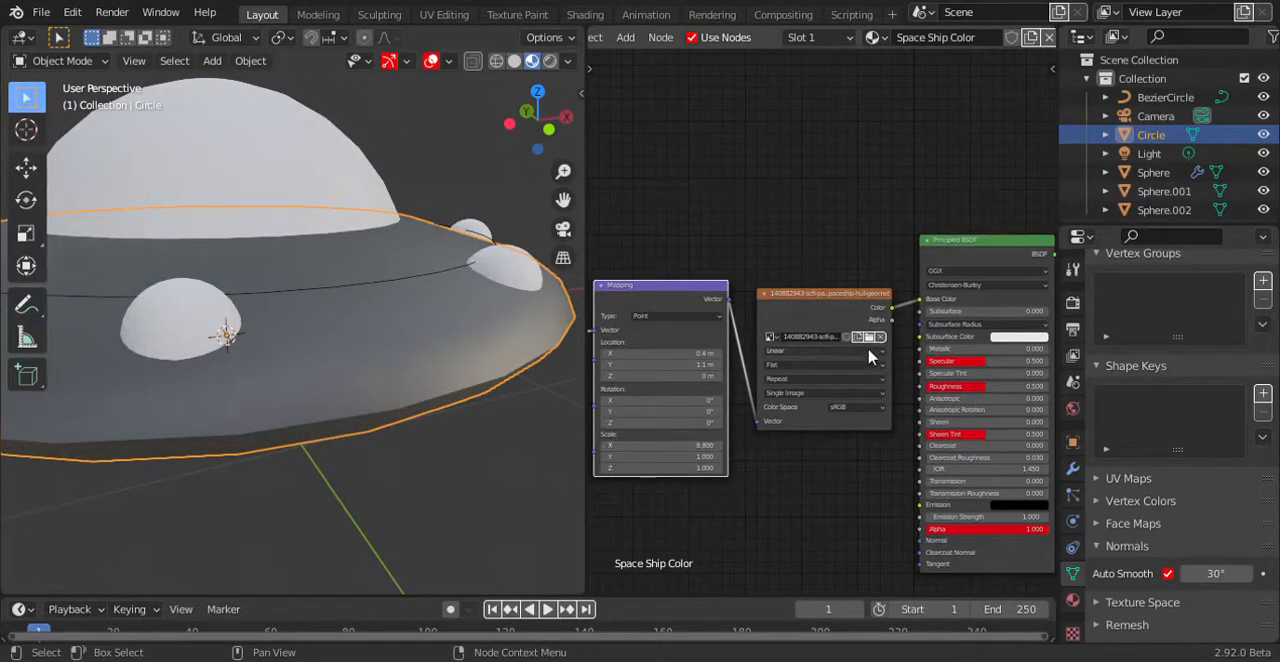
scroll(817, 379, "up", 6)
middle_click_drag(821, 377, 764, 374)
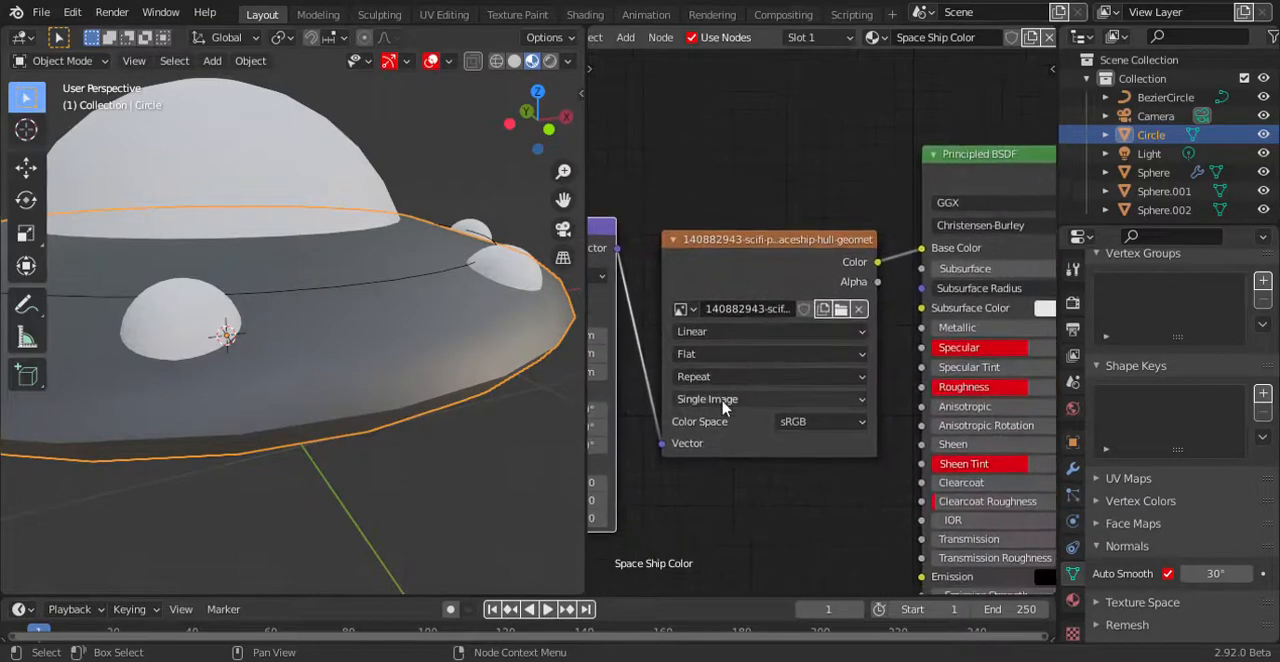
Connect the Texture Coordinate node's Object output to the Mapping node's Vector input.
left_click(740, 258)
middle_click_drag(666, 292, 1048, 301)
left_click_drag(781, 307, 718, 333)
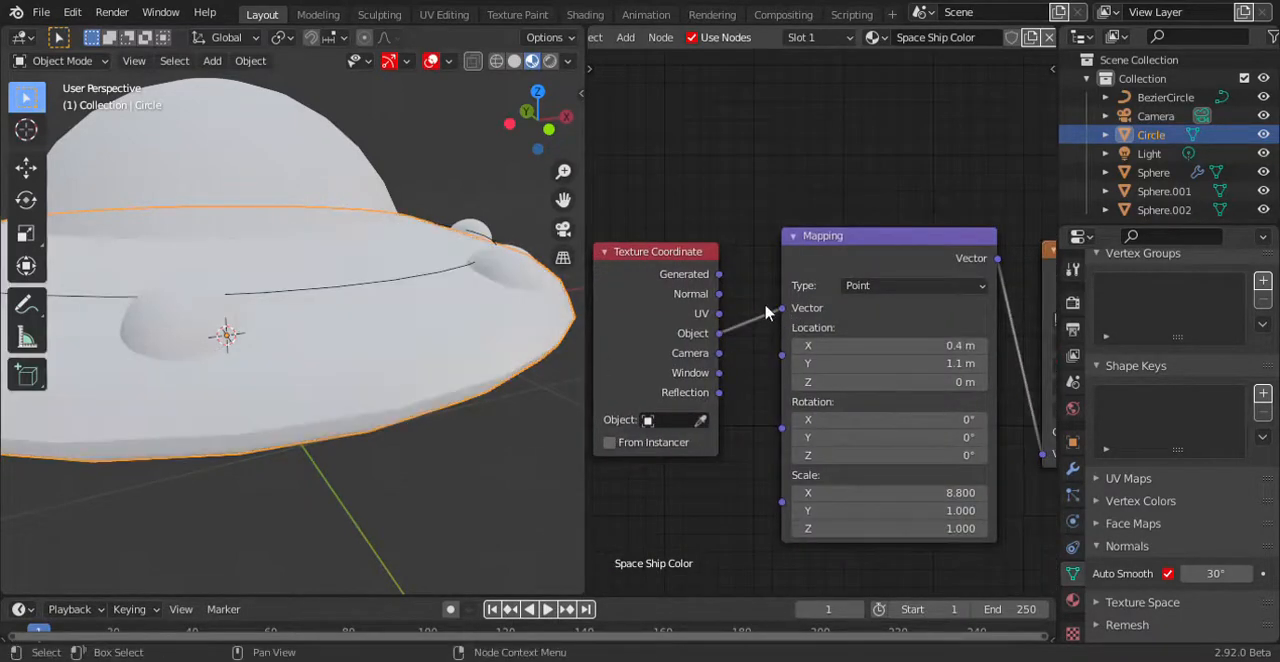
Reset the Mapping scale to 1 and set its X and Y location to 0 m.
key("BackSpace")
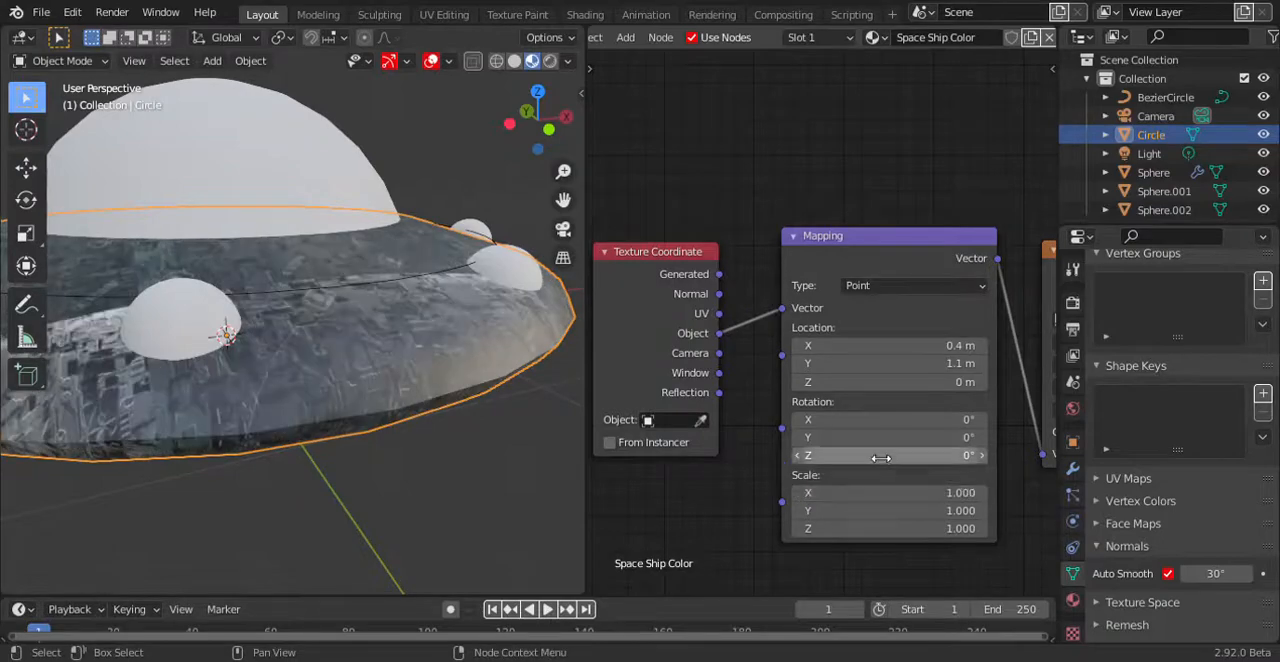
left_click(926, 349)
type("0")
key("Tab")
type("0")
key("Return")
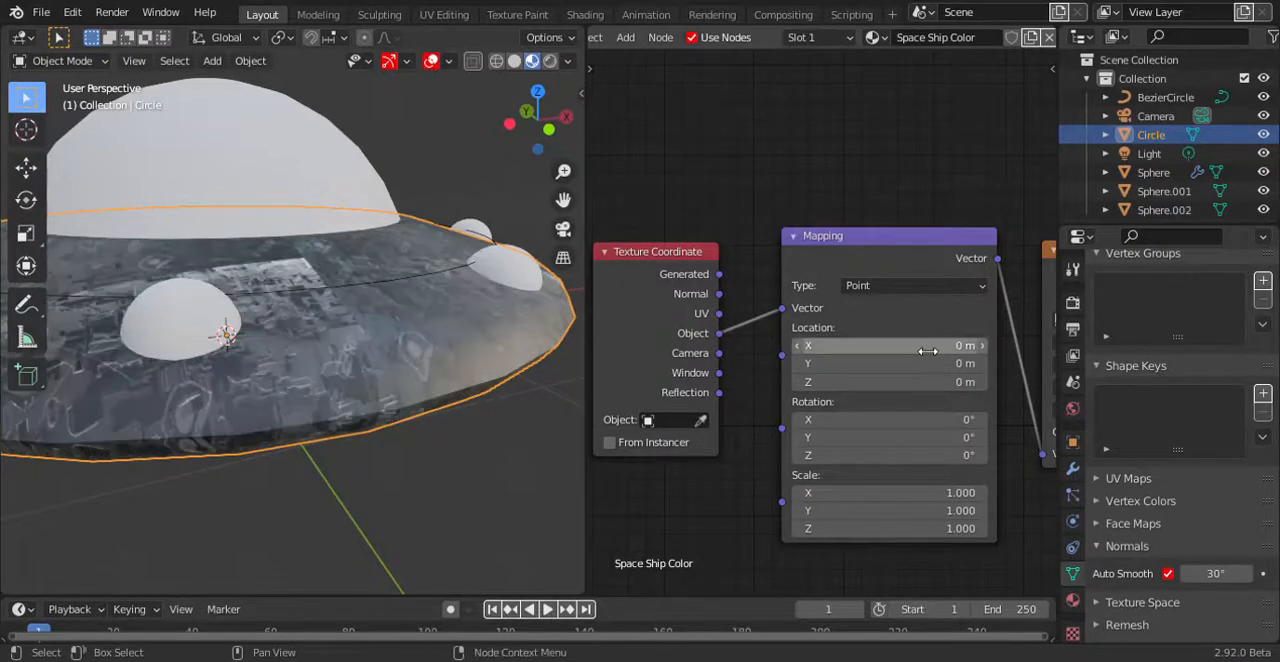
Move the texture nodes away from the Principled BSDF and insert a ColorRamp between the image texture and Base Color.
middle_click_drag(430, 325, 366, 403)
scroll(360, 404, "down", 5)
middle_click_drag(960, 345, 815, 325)
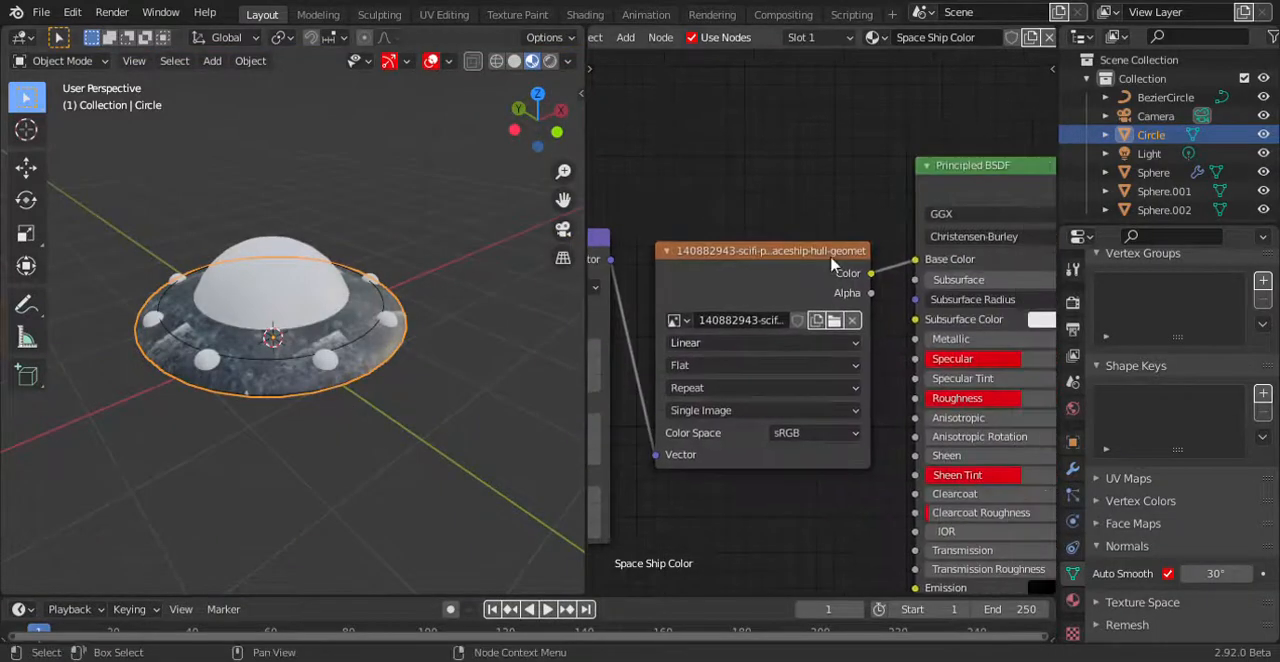
scroll(822, 285, "down", 10)
left_click_drag(811, 239, 616, 417)
left_click_drag(797, 303, 673, 299)
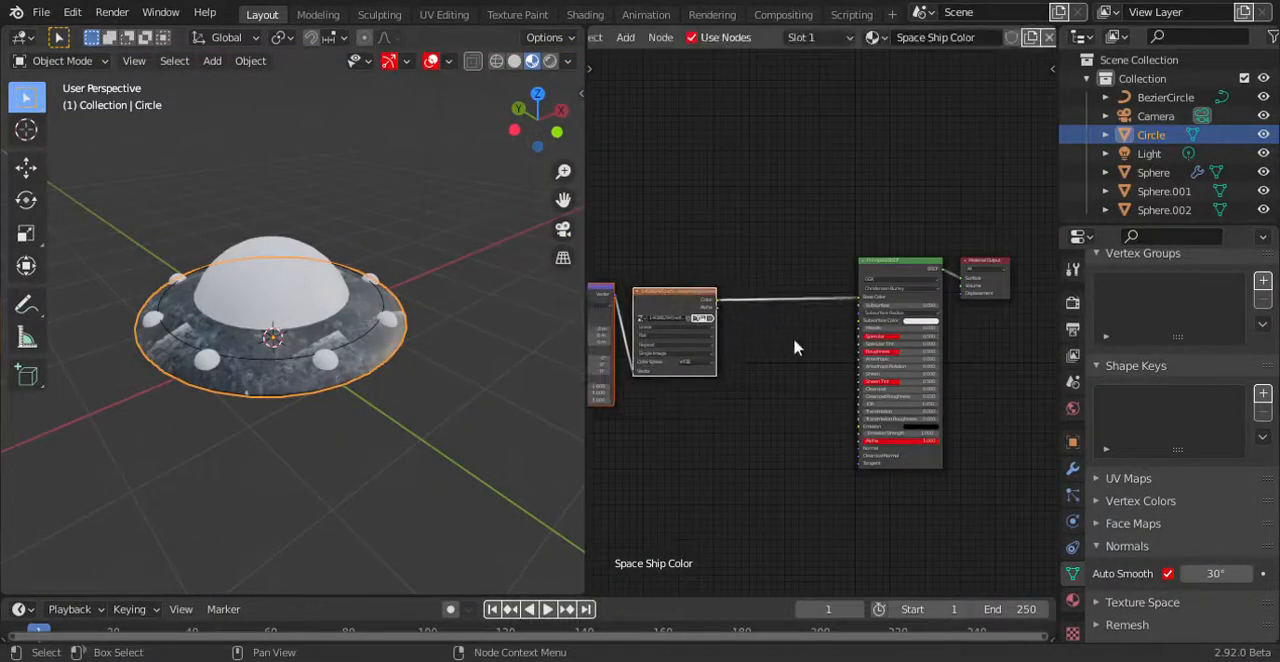
key("shift+a")
left_click(768, 345)
type("colorr")
key("Return")
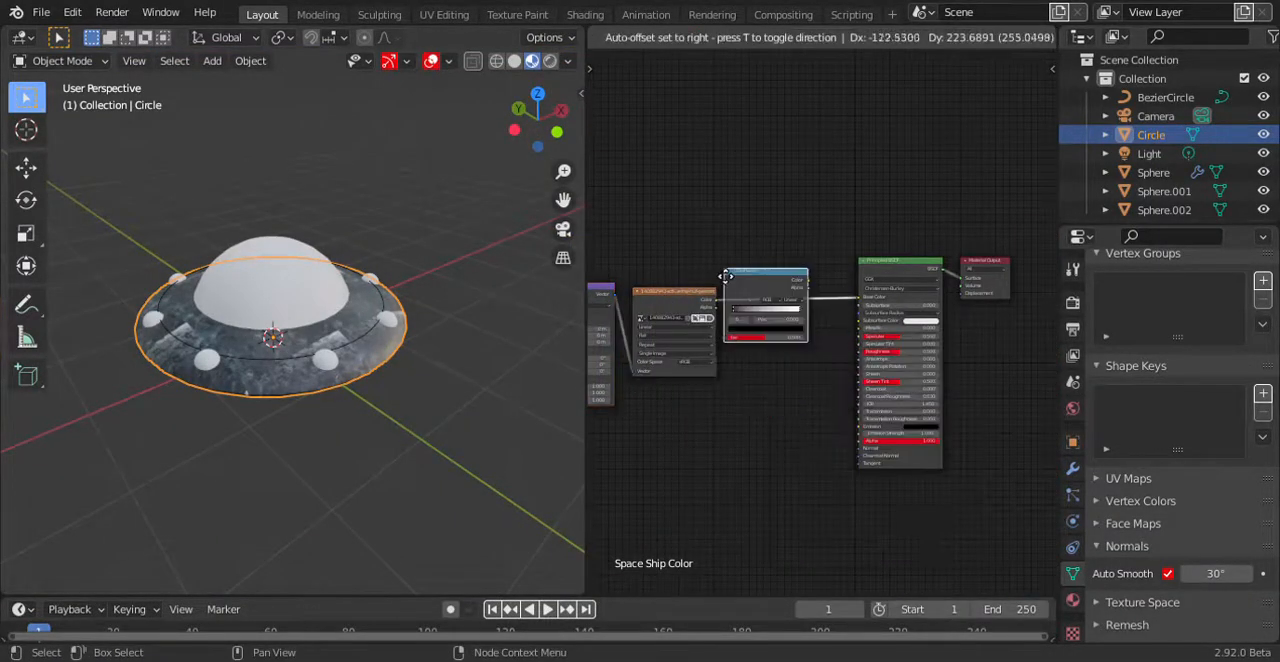
left_click(752, 399)
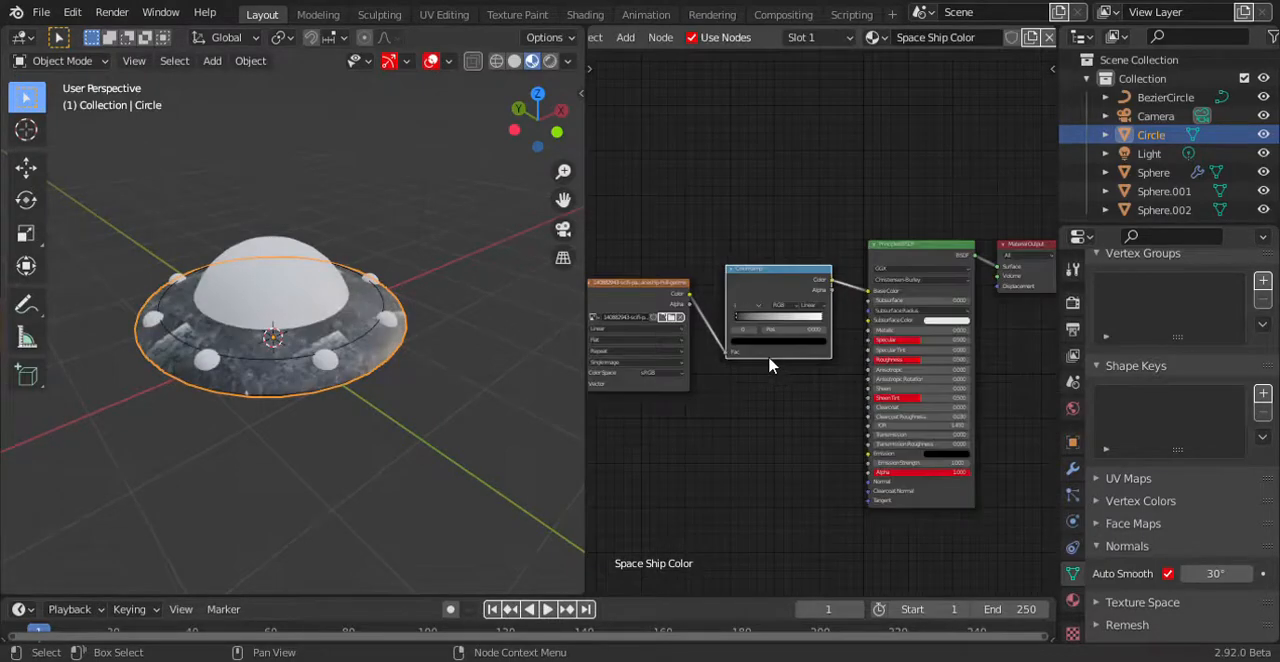
Make the ColorRamp run from black to bright blue with the blue stop pulled inward, and raise the saucer material's Metallic value.
scroll(730, 361, "up", 4)
left_click_drag(656, 322, 666, 327)
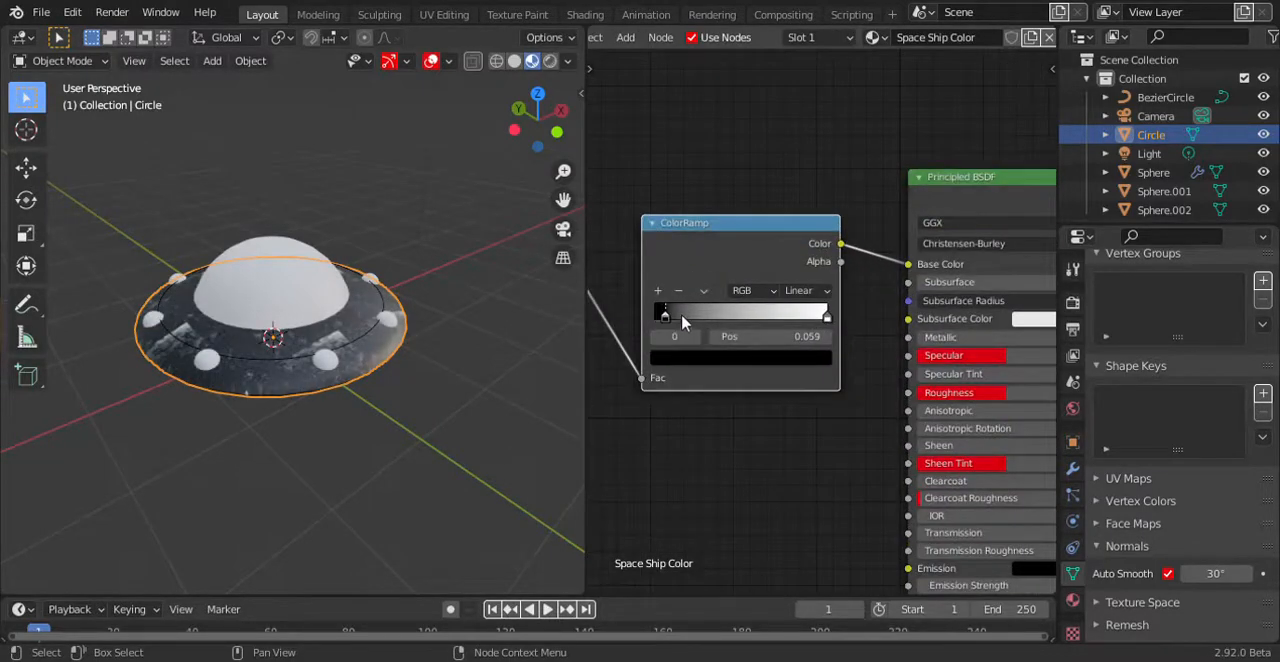
left_click_drag(822, 325, 735, 315)
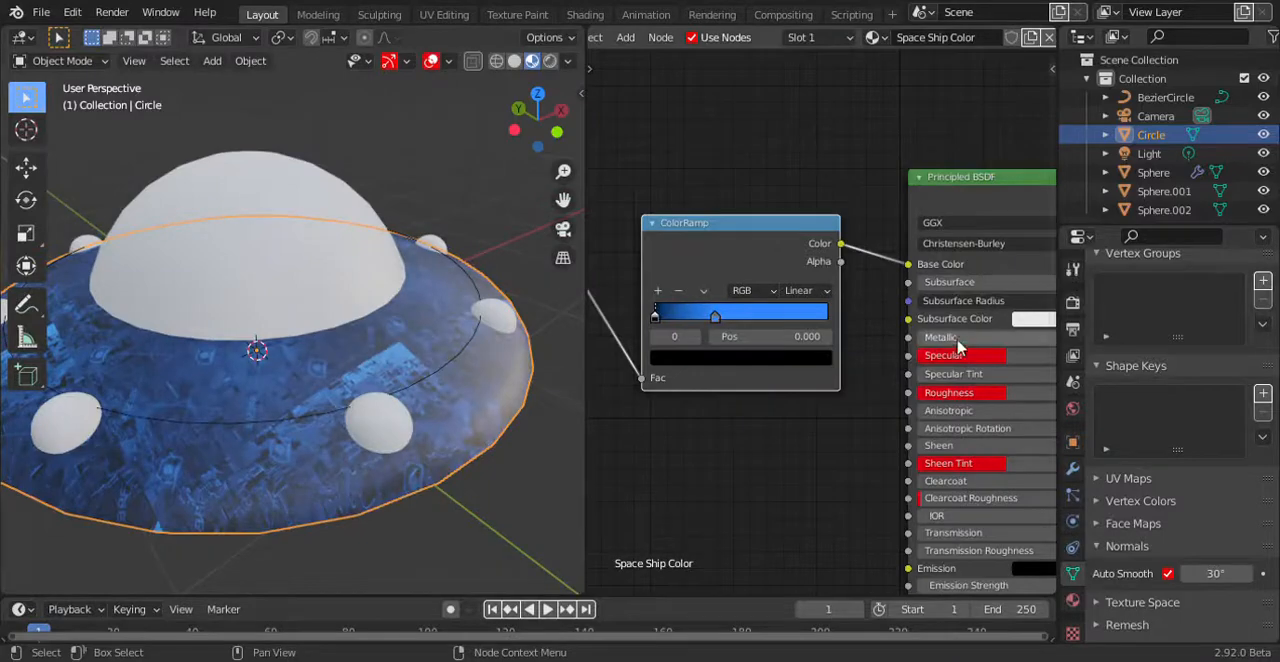
left_click_drag(930, 337, 1050, 337)
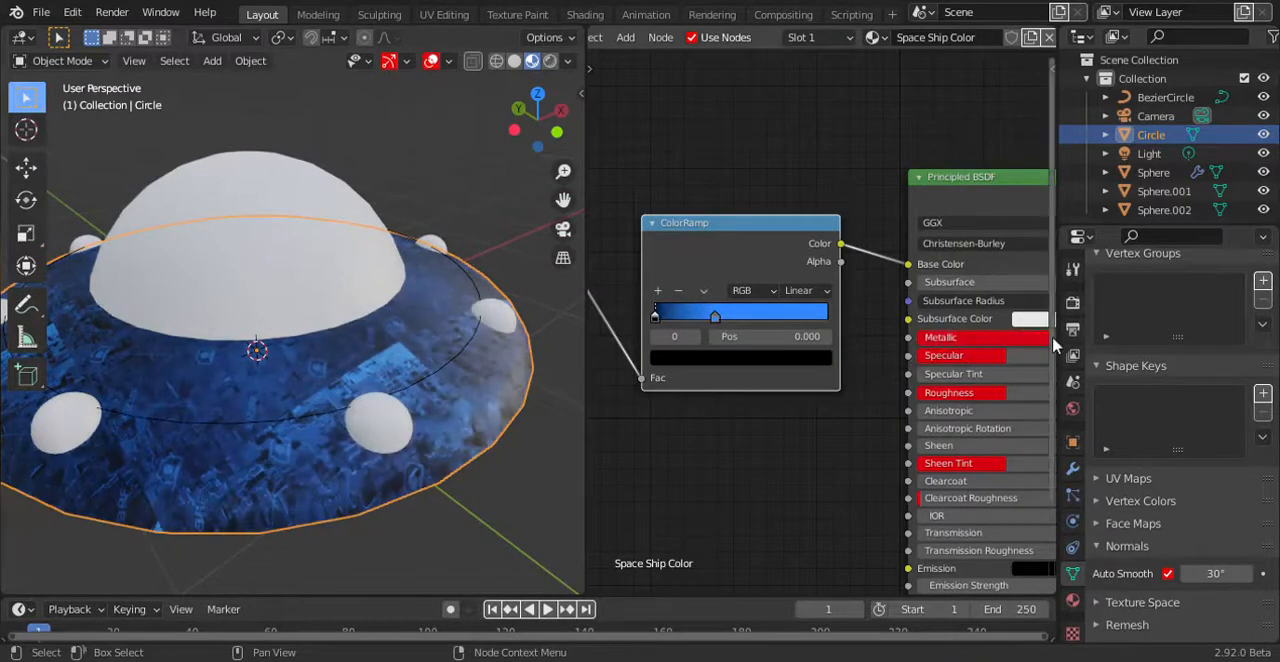
Create a new material for the dome and delete its Principled BSDF node.
left_click(320, 248)
left_click(886, 37)
left_click(846, 163)
key("x")
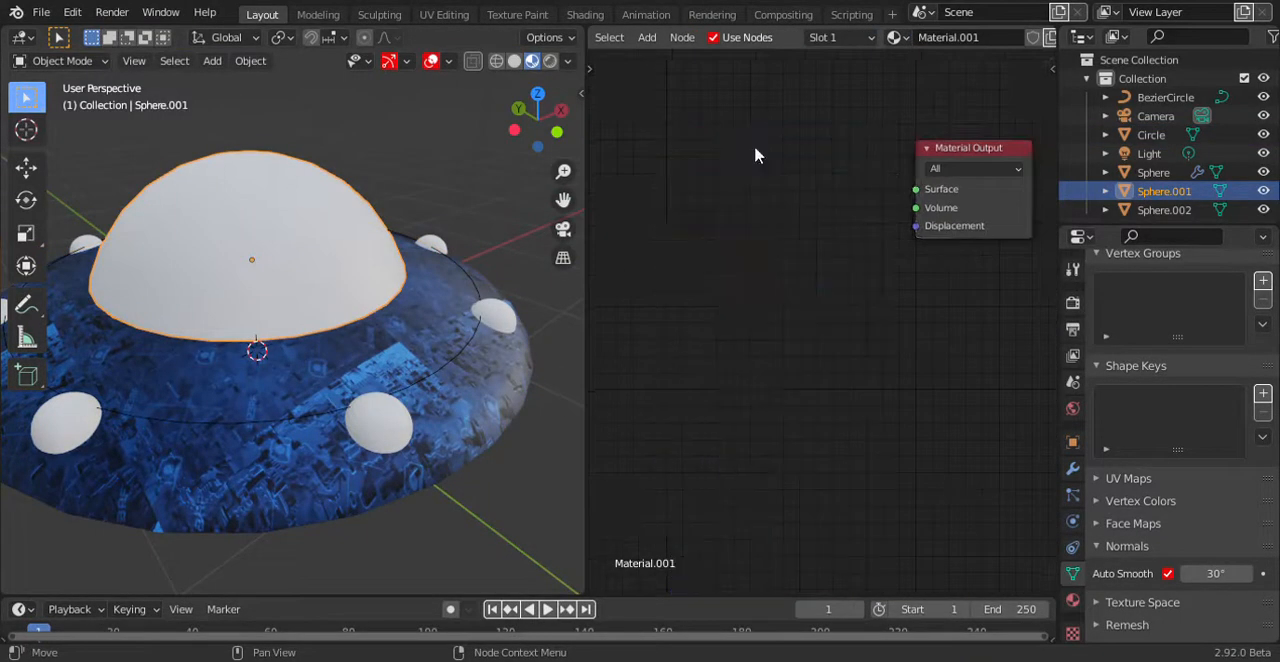
Add an Emission node to the dome's material and connect it to the Material Output's Surface.
key("shift+a")
type("rmis")
key("BackSpace")
key("BackSpace")
key("BackSpace")
key("BackSpace")
type("emi")
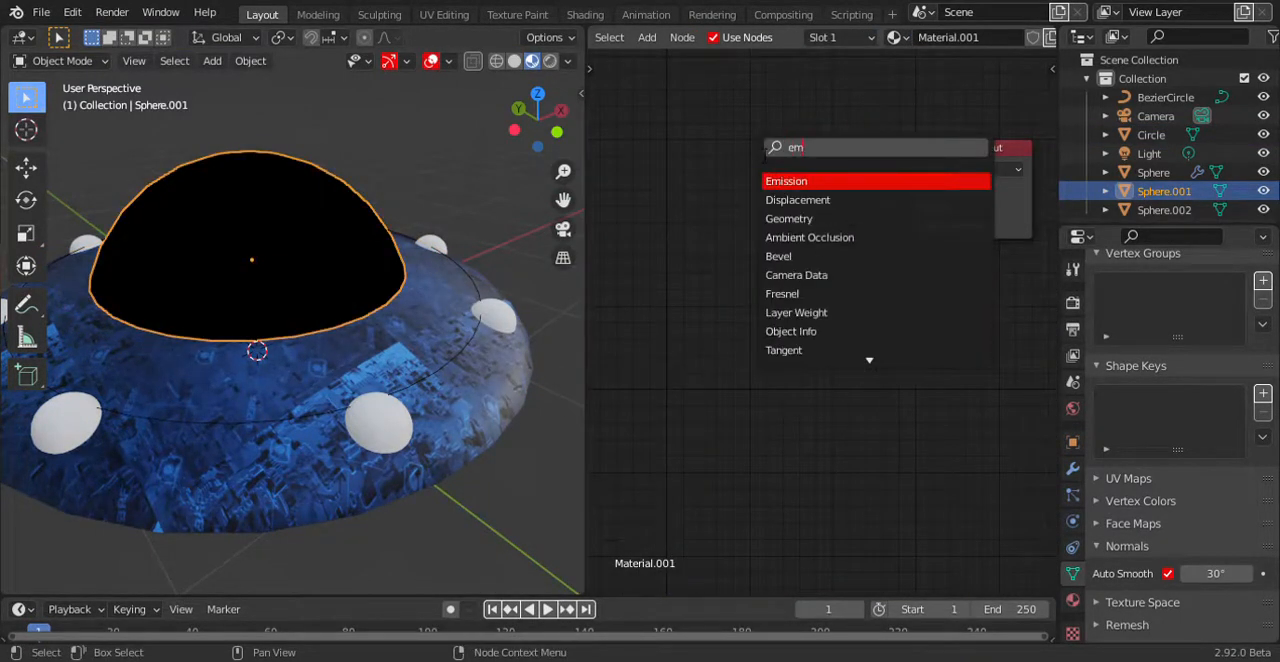
key("Return")
left_click(745, 184)
left_click_drag(851, 204, 915, 189)
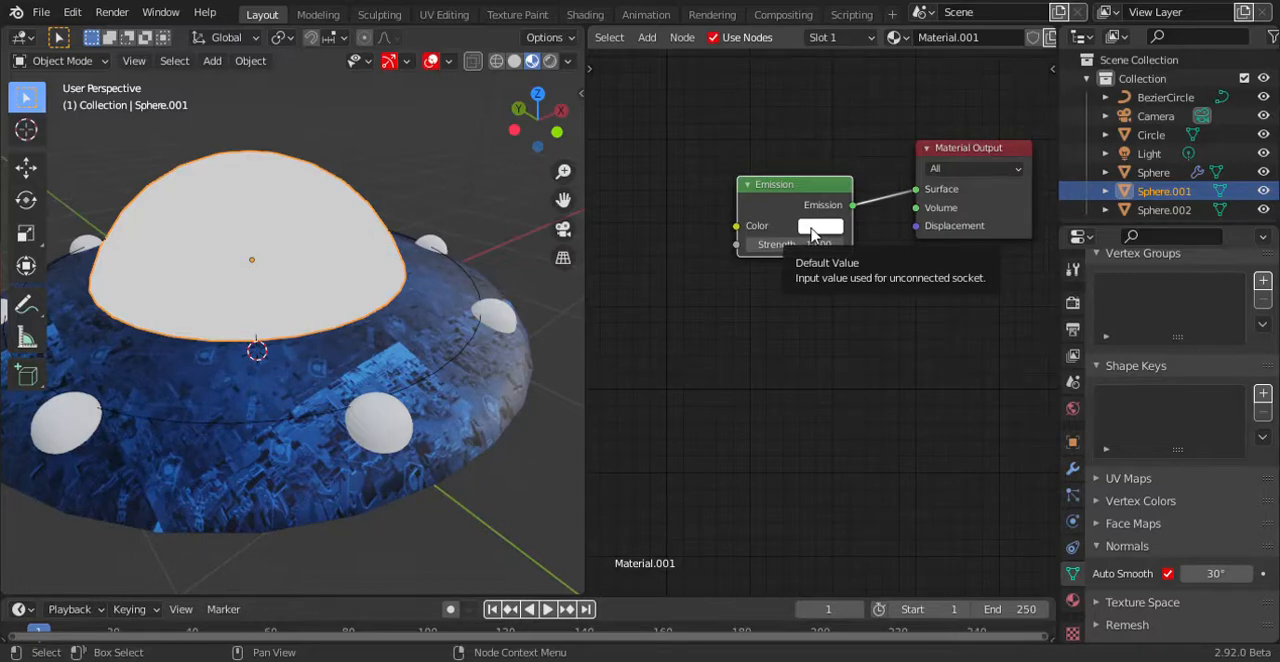
Set the dome's emission color to a fully saturated bright blue and raise its emission strength.
left_click(812, 233)
left_click_drag(902, 276, 904, 256)
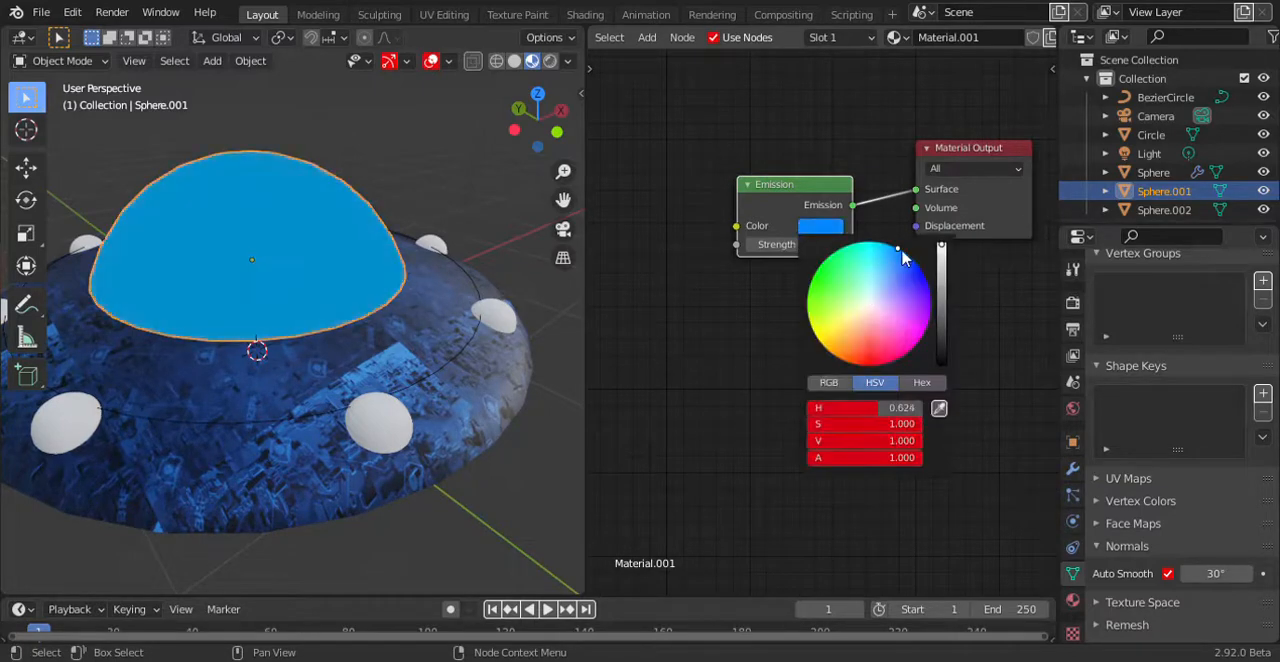
left_click(824, 234)
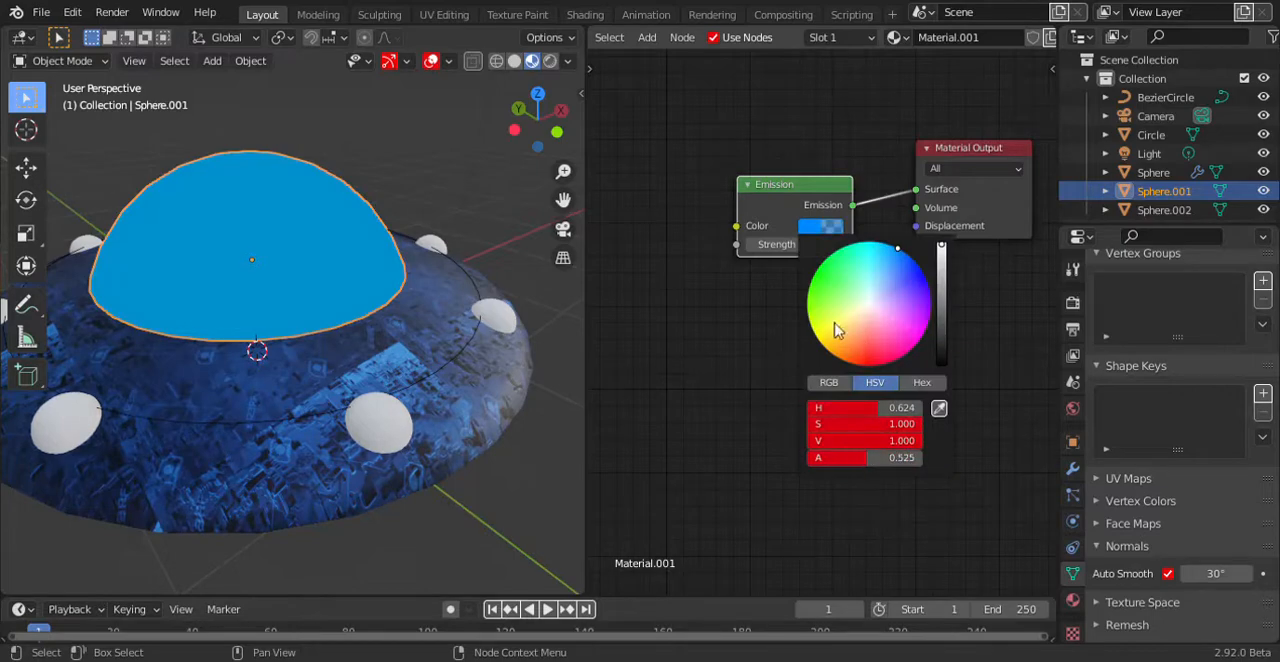
left_click_drag(796, 245, 826, 245)
Create a new material for the small rim spheres and delete its Principled BSDF node.
left_click(401, 430)
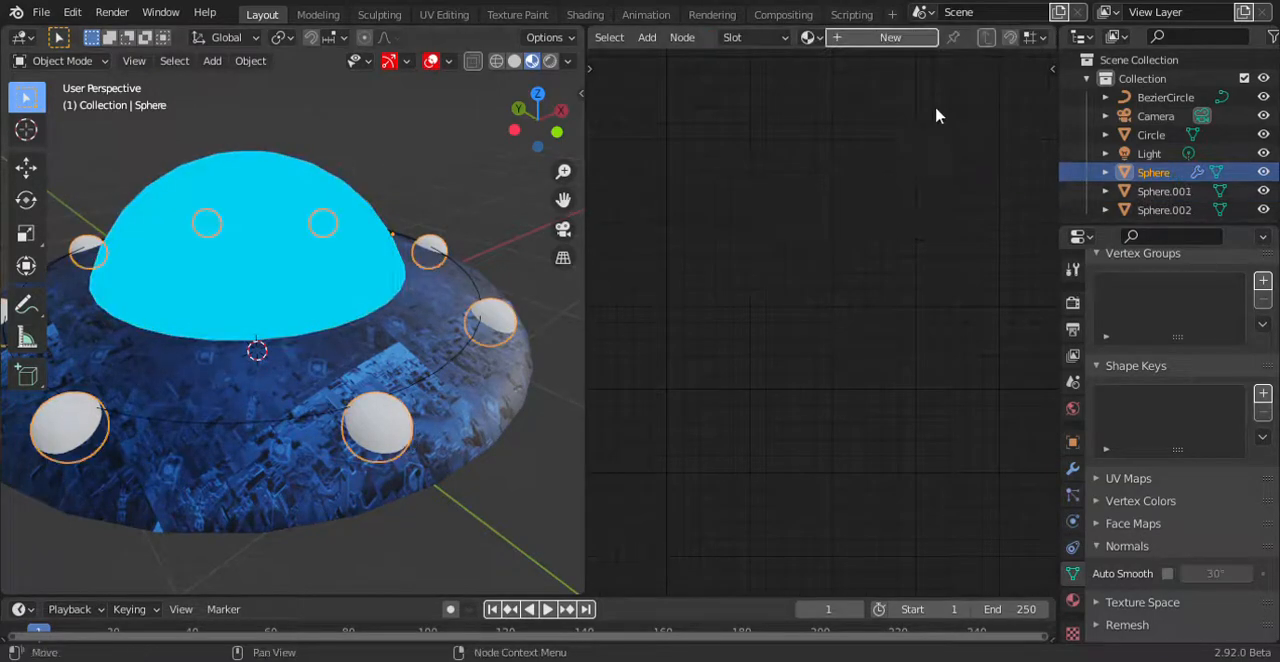
left_click(885, 37)
key("x")
Add an Emission node to the rim spheres' material and connect it to the Material Output's Surface.
key("shift+a")
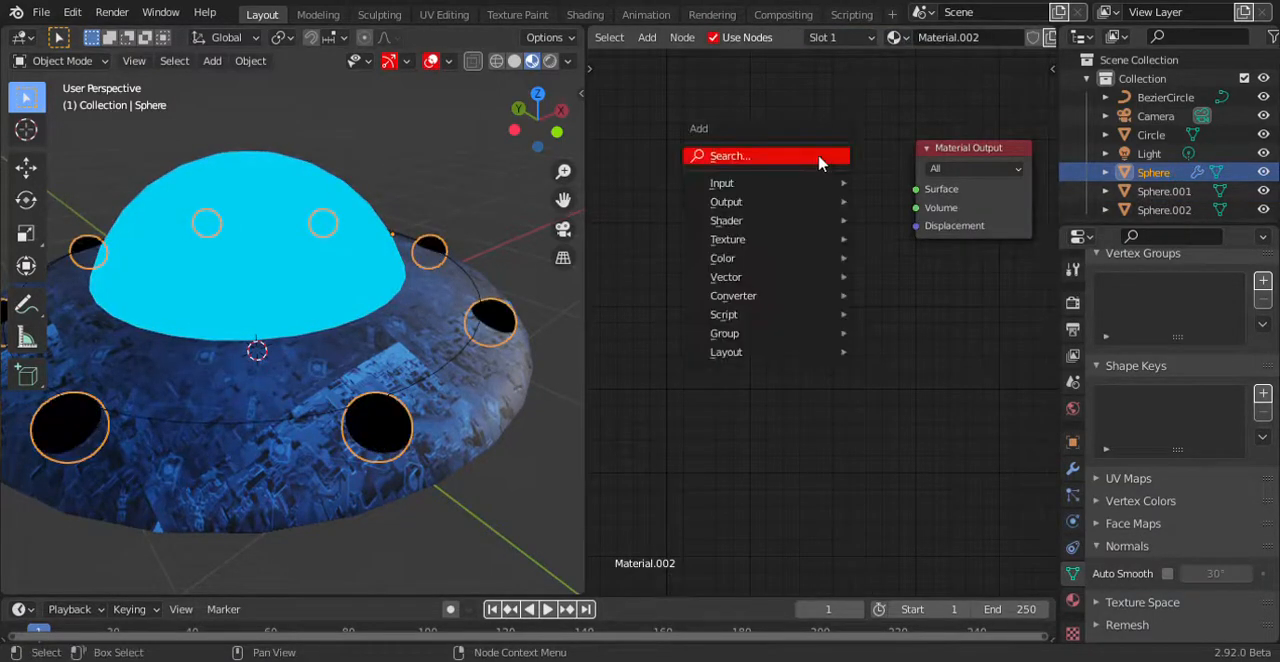
left_click(820, 156)
type("emission")
key("Return")
left_click(822, 207)
left_click_drag(880, 197, 930, 196)
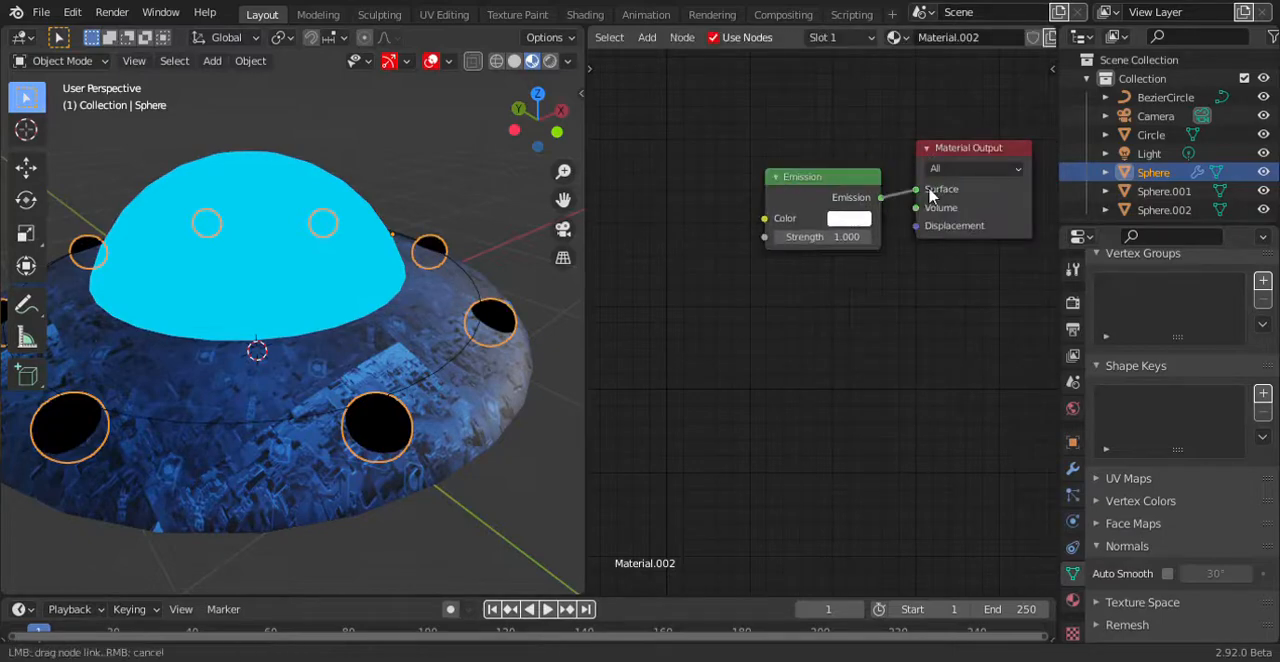
Set the rim spheres' emission color to a saturated magenta and raise the emission strength.
left_click(845, 220)
mouse_move(865, 268)
left_mouse_down()
mouse_move(843, 267)
mouse_move(920, 241)
mouse_move(956, 286)
mouse_move(950, 325)
left_mouse_up()
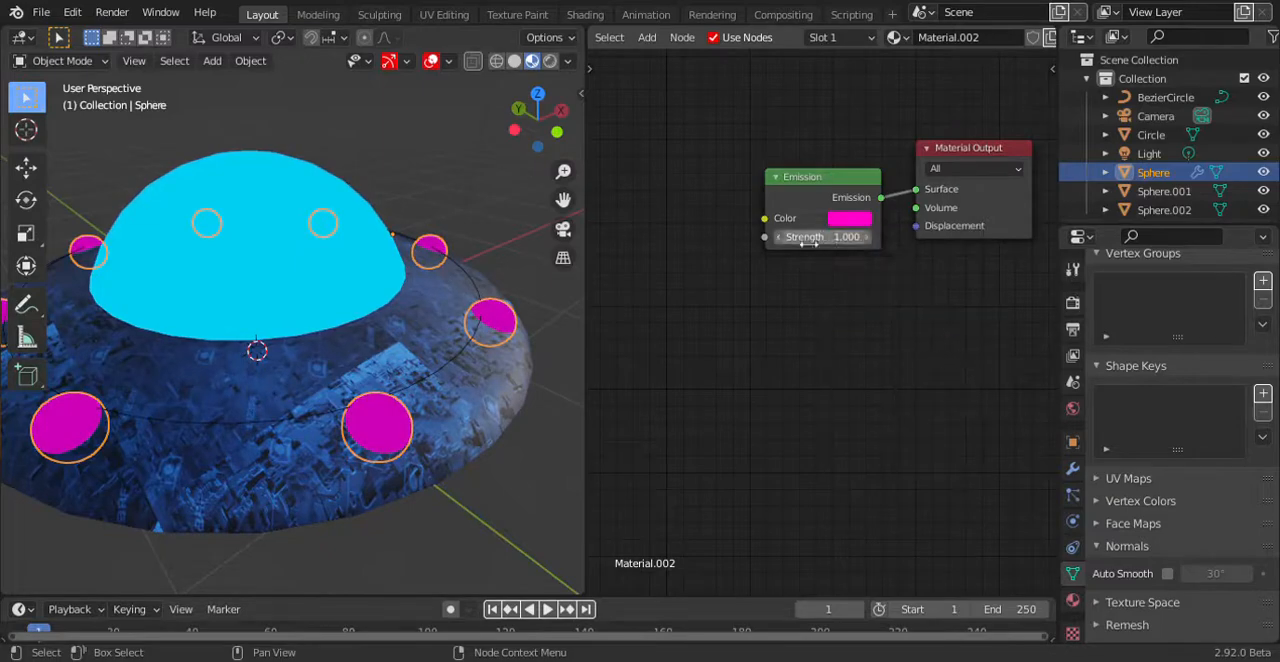
left_click_drag(808, 240, 934, 240)
Create a new material for the sphere on the UFO's underside and delete its Principled BSDF node.
scroll(287, 355, "down", 5)
middle_click_drag(330, 360, 398, 302)
left_click(304, 332)
left_click(892, 36)
key("x")
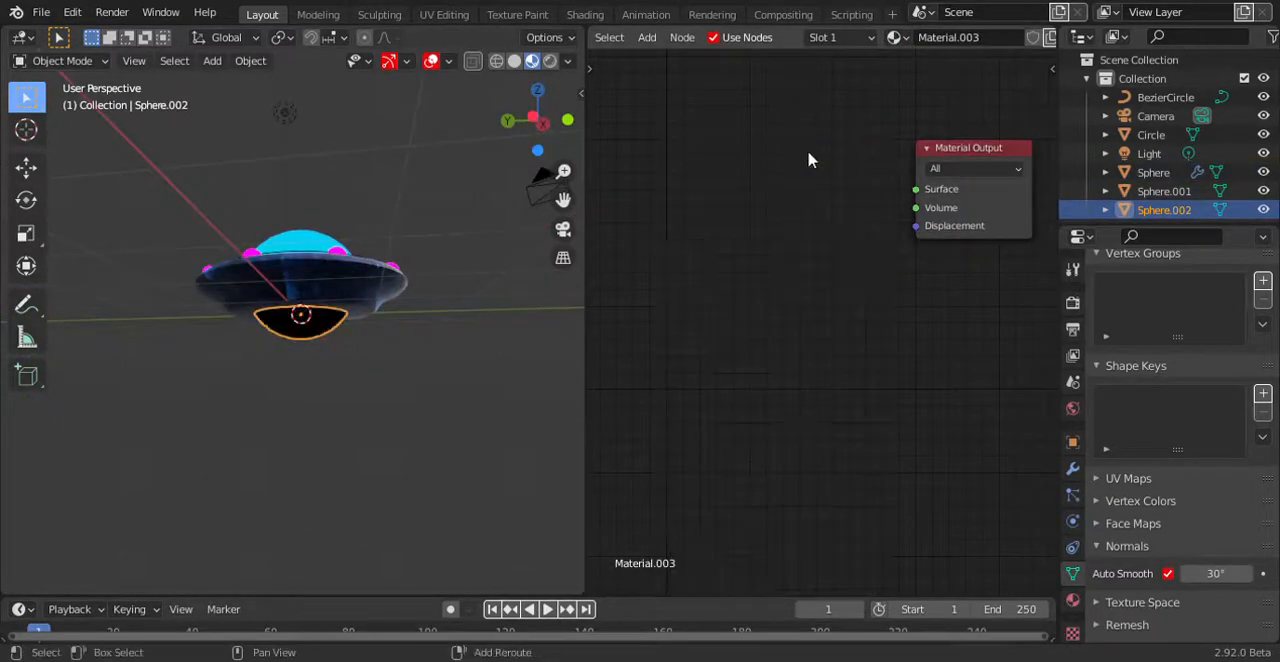
Add a white Emission node with strength 4.1 to the underside sphere's material and connect it to the Material Output's Surface.
key("shift+a")
type("emi")
key("Return")
left_click(768, 166)
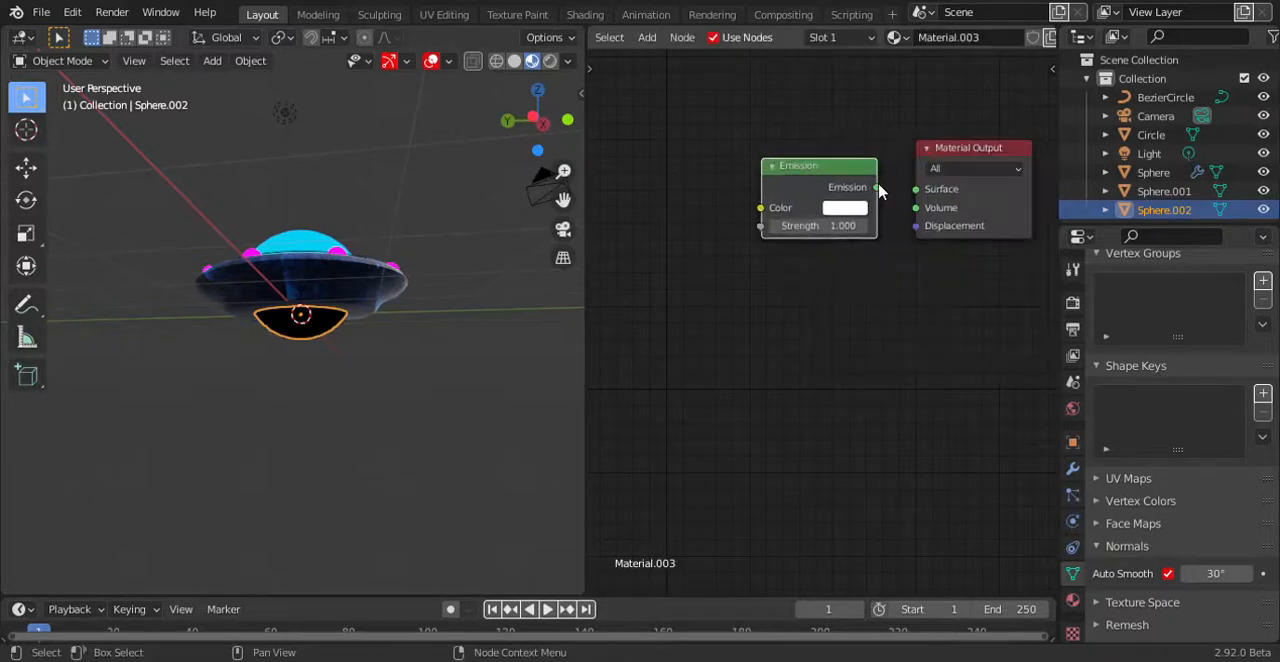
left_click_drag(878, 188, 916, 190)
left_click_drag(827, 227, 858, 227)
Switch the 3D viewport to rendered shading and view the UFO from above.
scroll(345, 333, "up", 5)
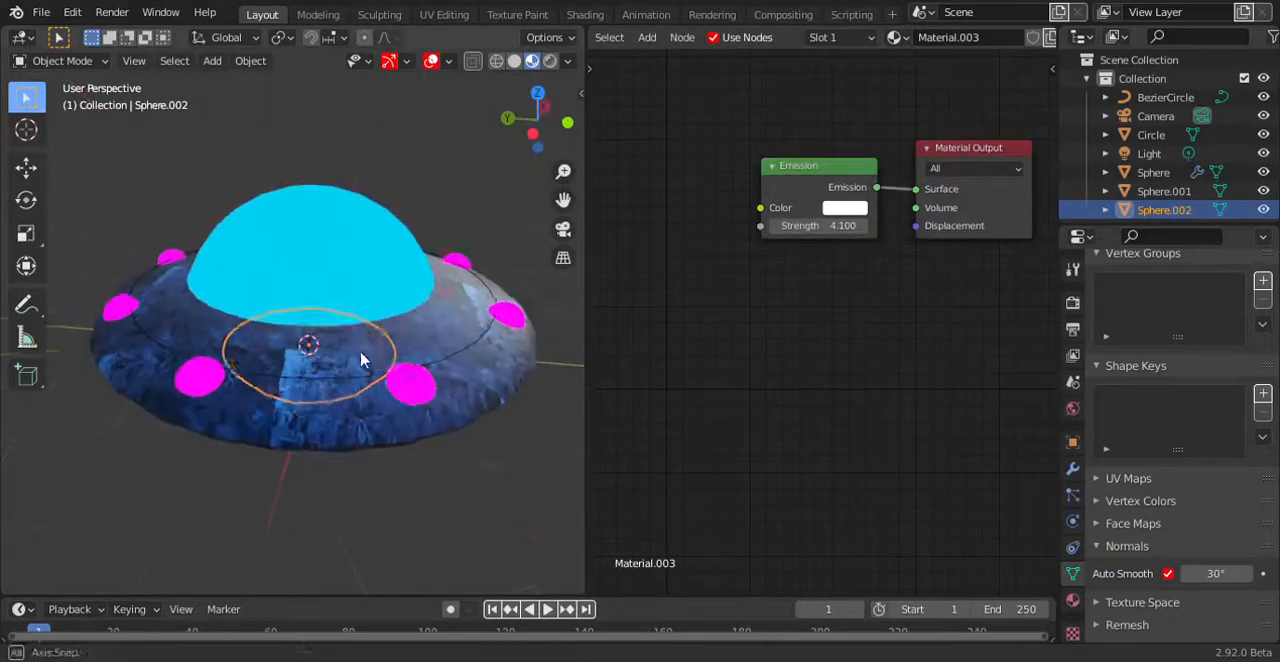
key("z")
left_click(379, 327)
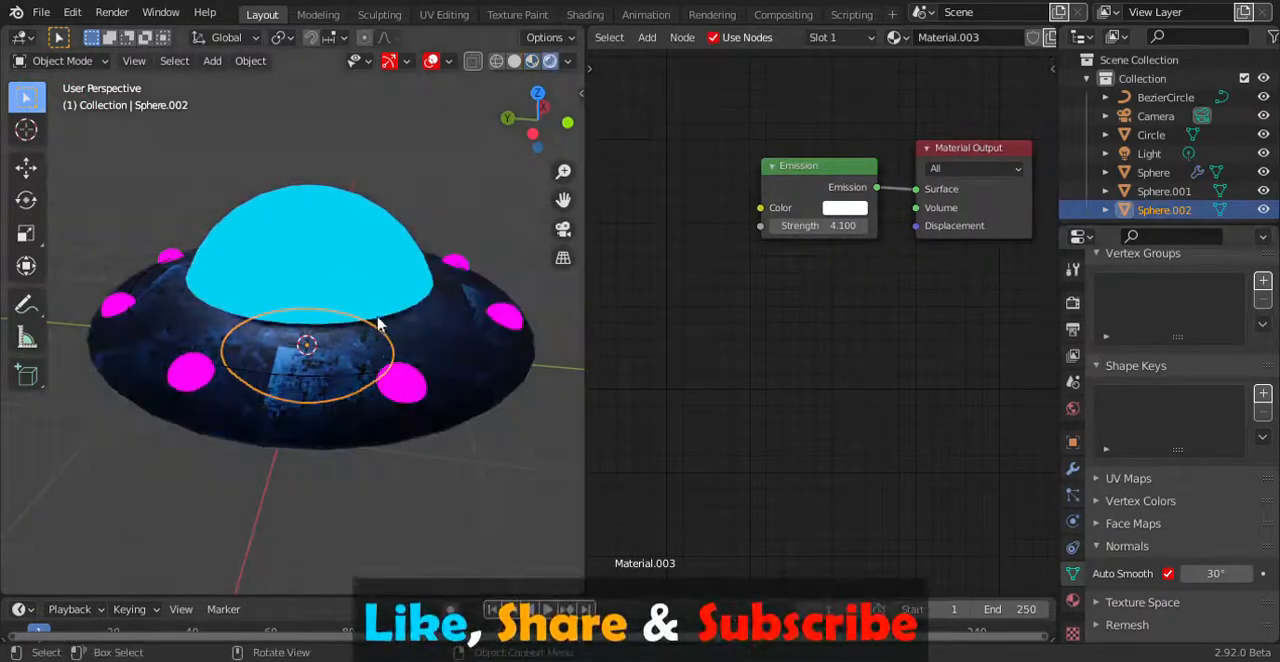
mouse_move(338, 404)
middle_mouse_down()
mouse_move(364, 361)
mouse_move(402, 377)
mouse_move(322, 358)
mouse_move(409, 354)
mouse_move(370, 375)
mouse_move(257, 349)
mouse_move(269, 354)
middle_mouse_up()
Enable Bloom in the Eevee render settings so the emissive parts of the UFO glow.
left_click(1072, 270)
left_click(1072, 301)
left_click(1110, 449)
scroll(393, 348, "up", 5)
scroll(393, 348, "down", 5)
Give the dome's emission an alpha of 1.0, a slightly less saturated blue (H 0.629, S 0.987) and a strength of 4.9.
left_click(329, 252)
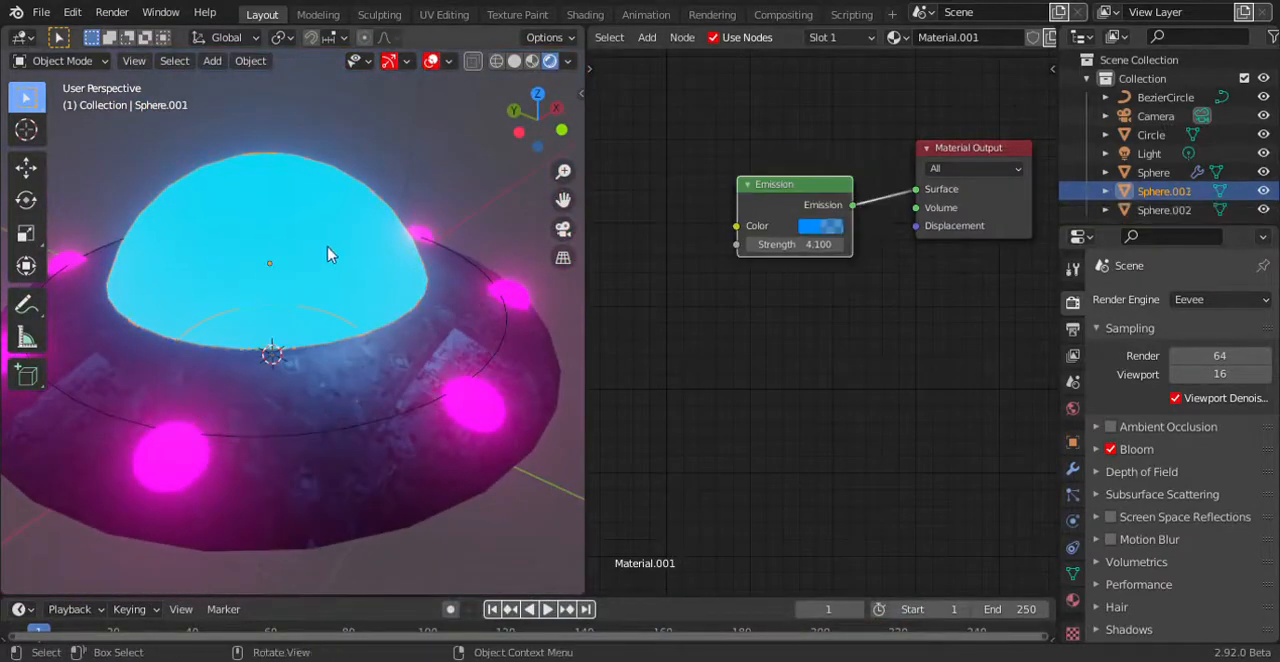
left_click(820, 229)
left_click_drag(858, 455, 922, 457)
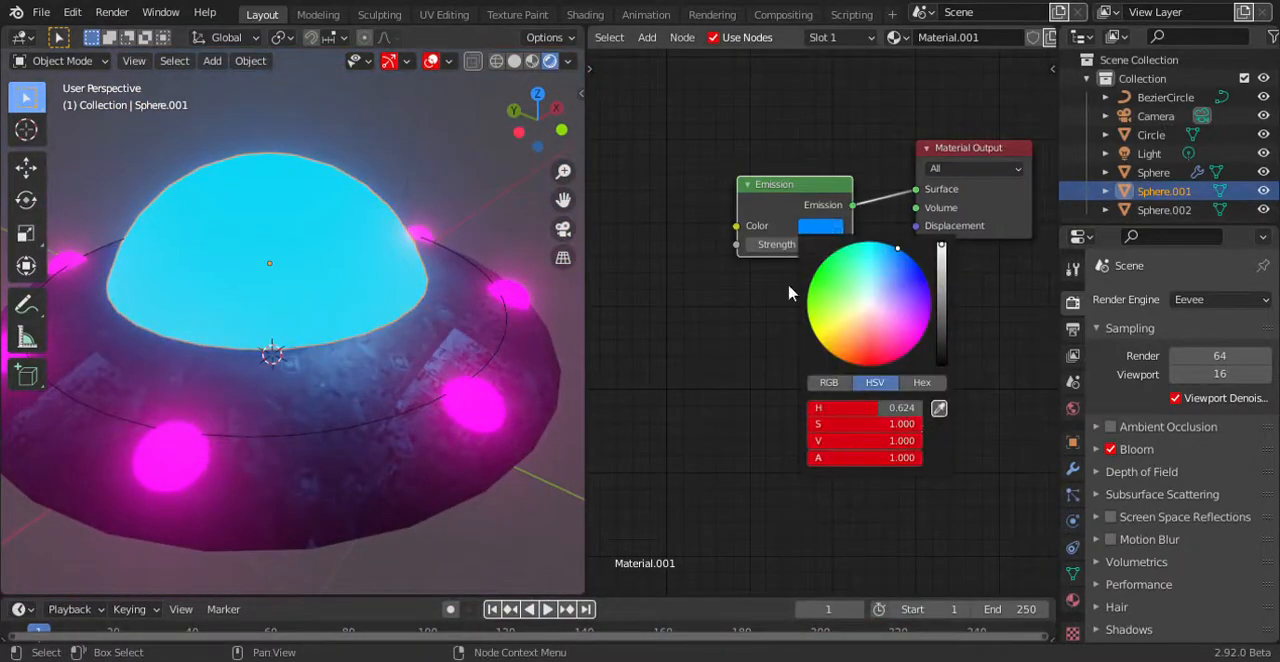
left_click_drag(800, 245, 902, 252)
left_click(828, 228)
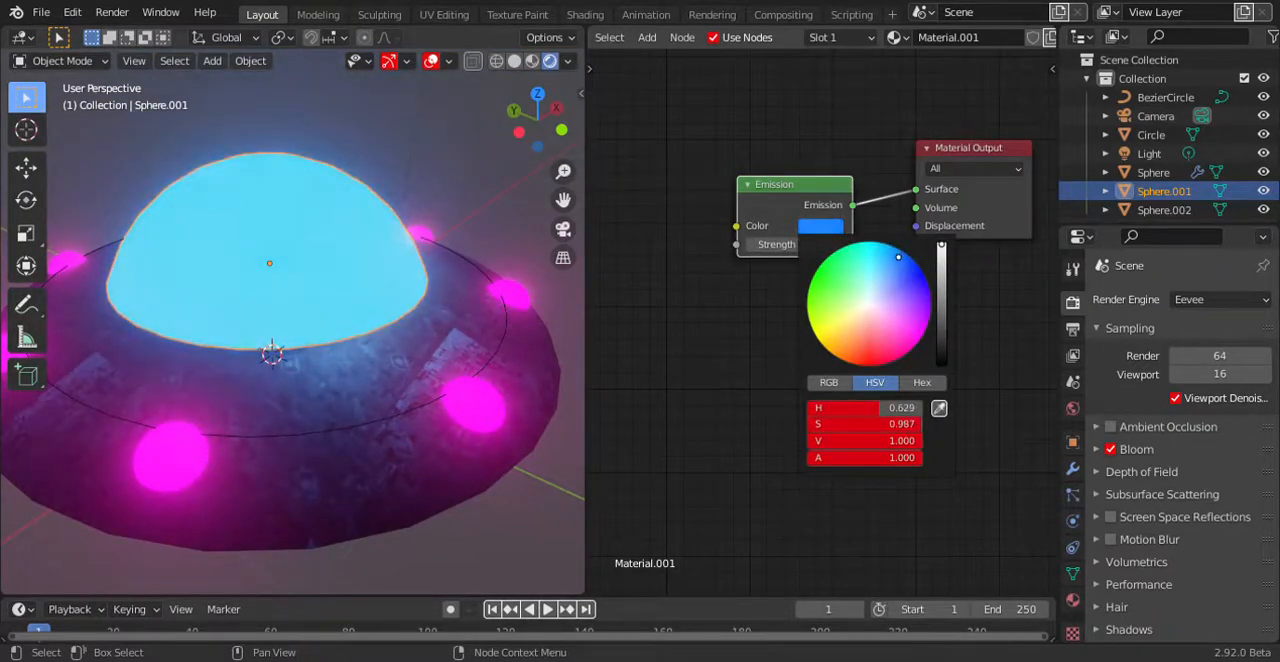
Reduce the Bloom radius to 3.47 for a tighter glow around the UFO.
scroll(430, 305, "down", 4)
middle_click_drag(409, 286, 405, 315)
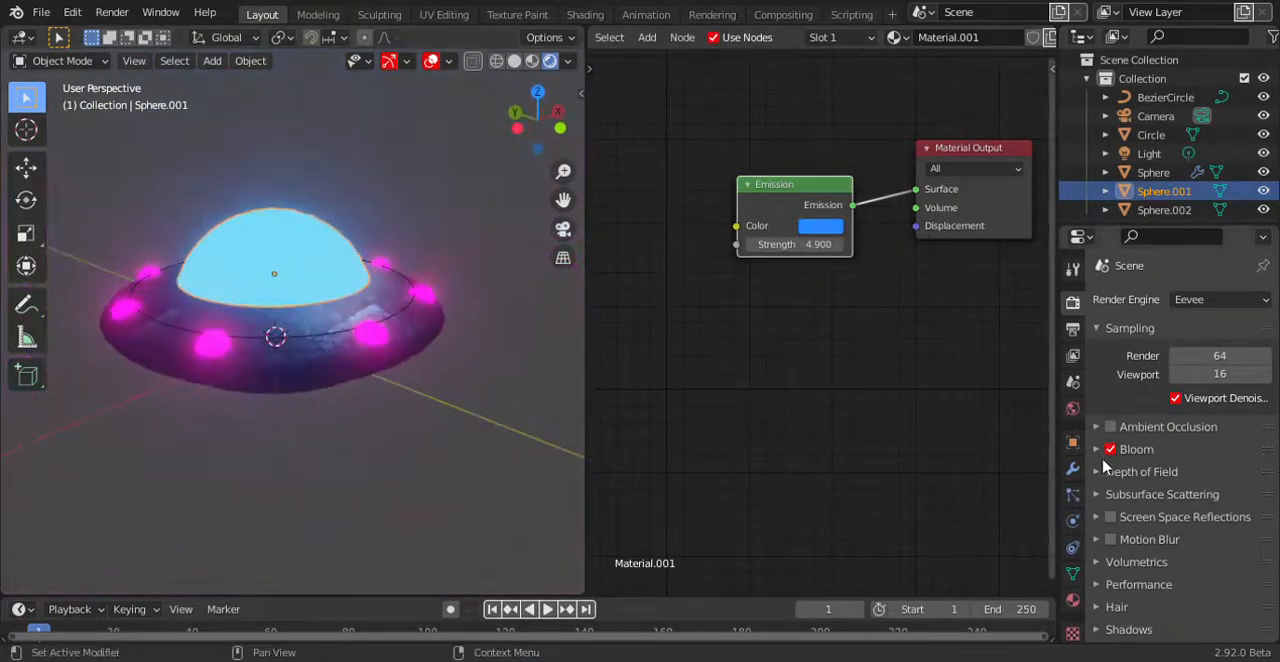
left_click(1096, 449)
left_click_drag(1215, 518, 1180, 518)
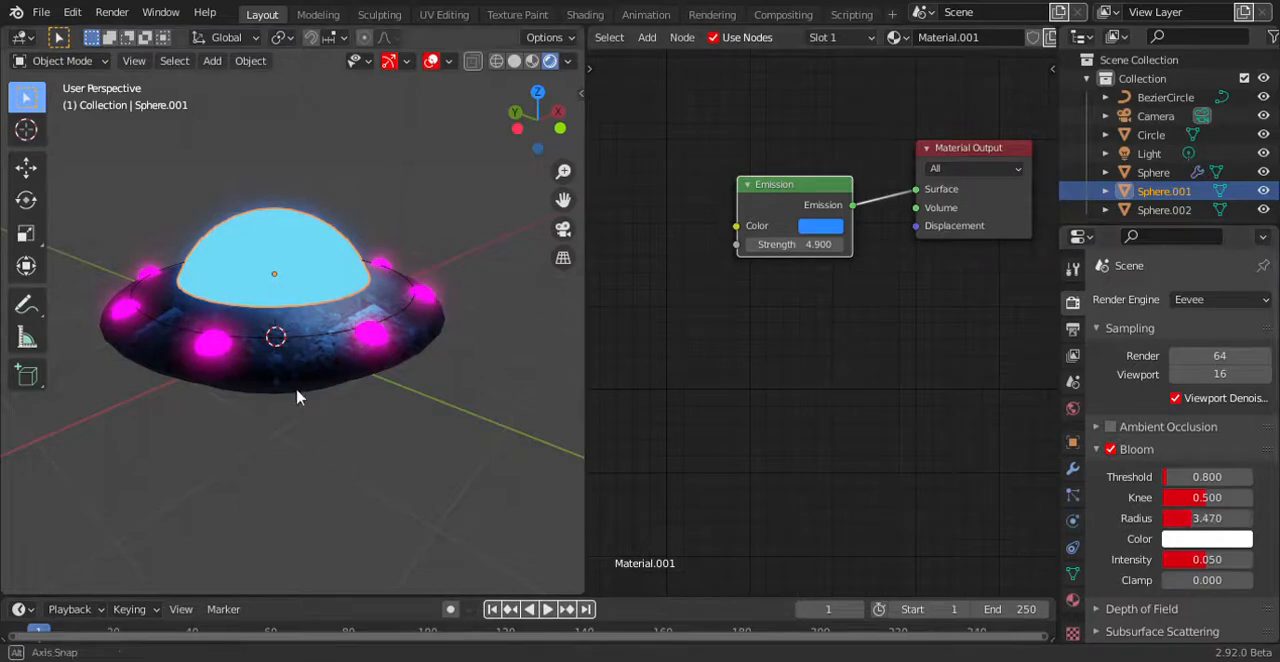
middle_click_drag(294, 394, 333, 366)
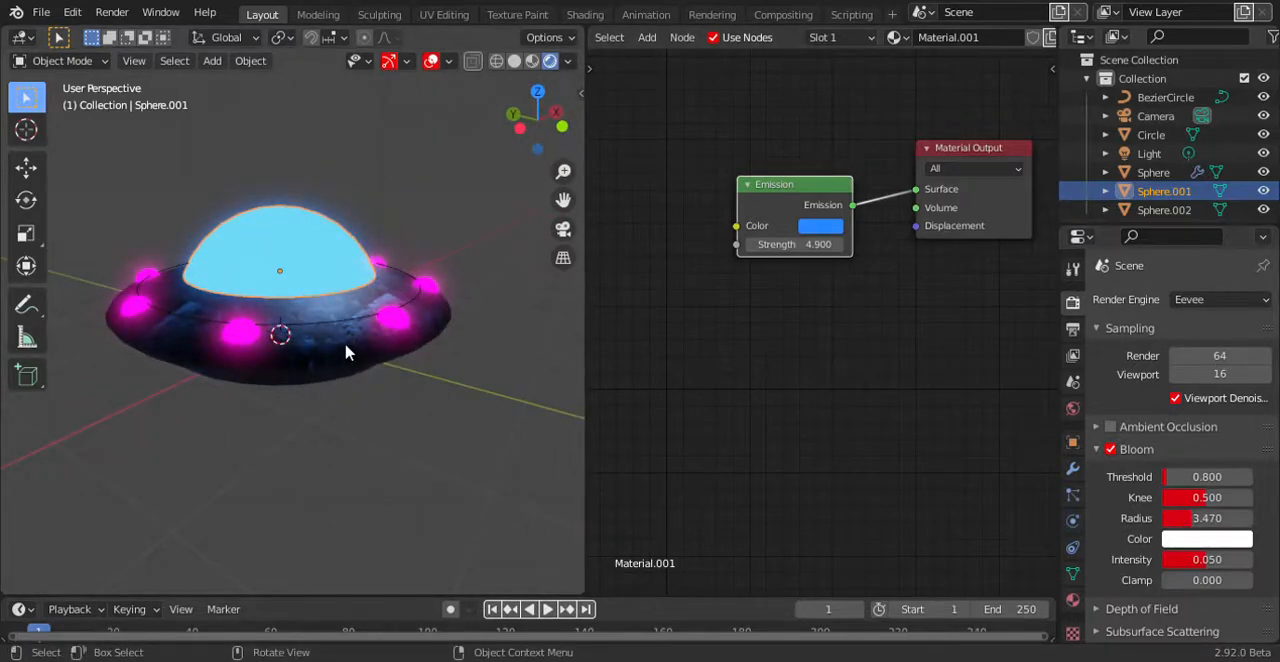
Switch the render engine to Cycles and clear the dome's selection.
left_click(1192, 300)
left_click(1186, 363)
middle_click_drag(310, 400, 450, 325)
left_click(450, 440)
Widen the 3D viewport and examine the rendered UFO from the side and from above.
left_click_drag(587, 385, 859, 384)
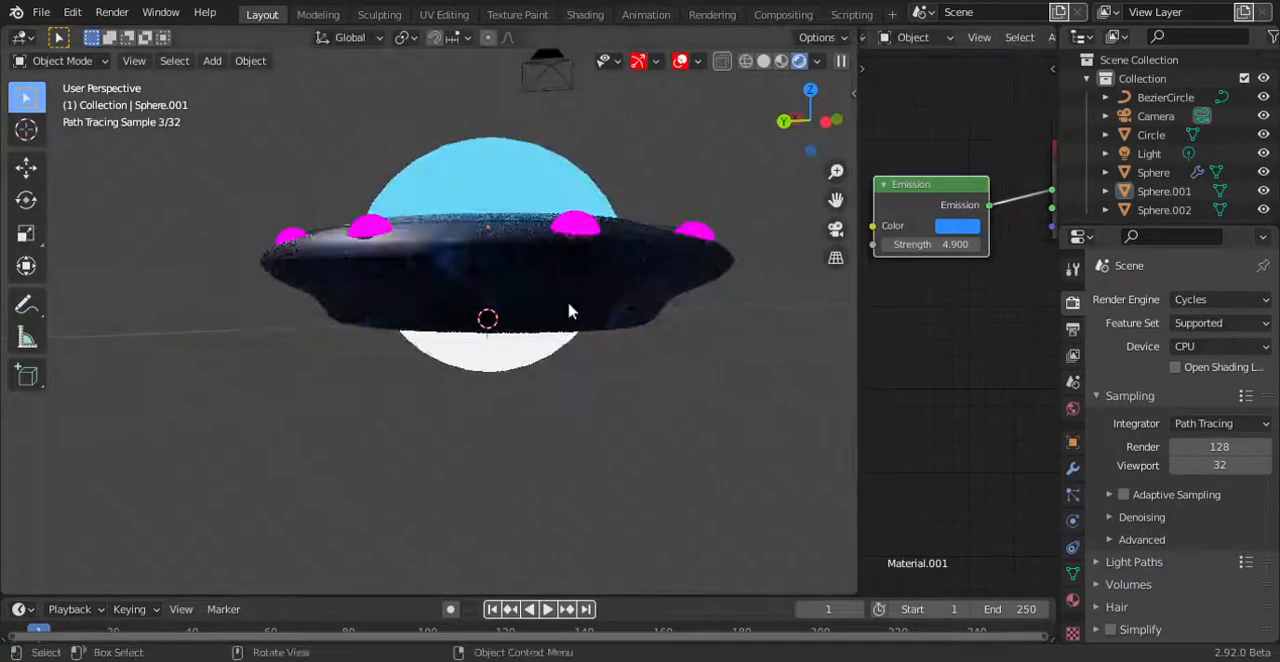
middle_click_drag(569, 311, 430, 313)
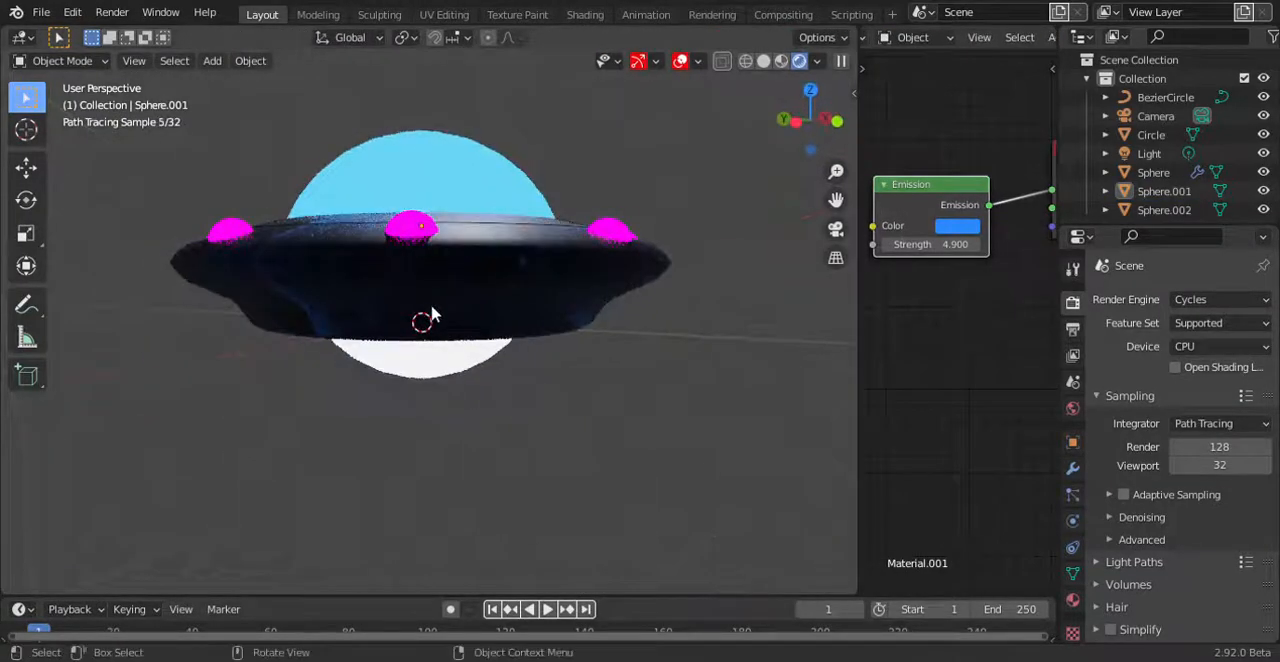
scroll(945, 228, "down", 3)
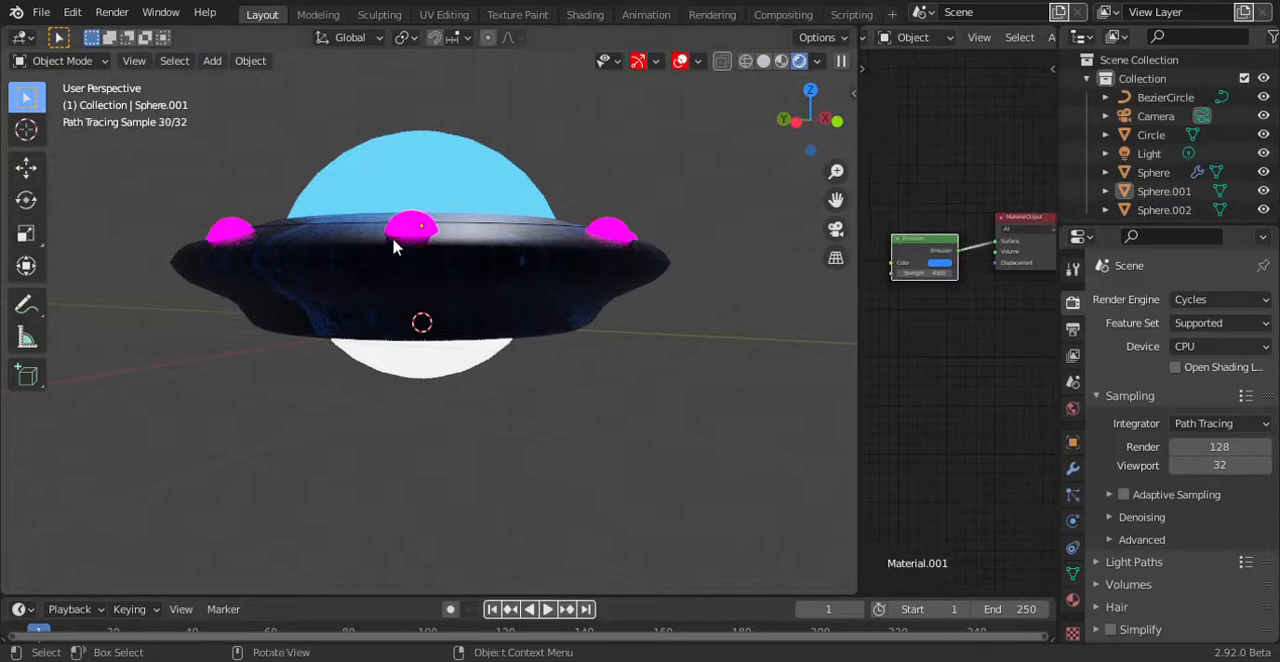
scroll(408, 240, "up", 5)
middle_click_drag(420, 231, 416, 257)
scroll(411, 249, "down", 4)
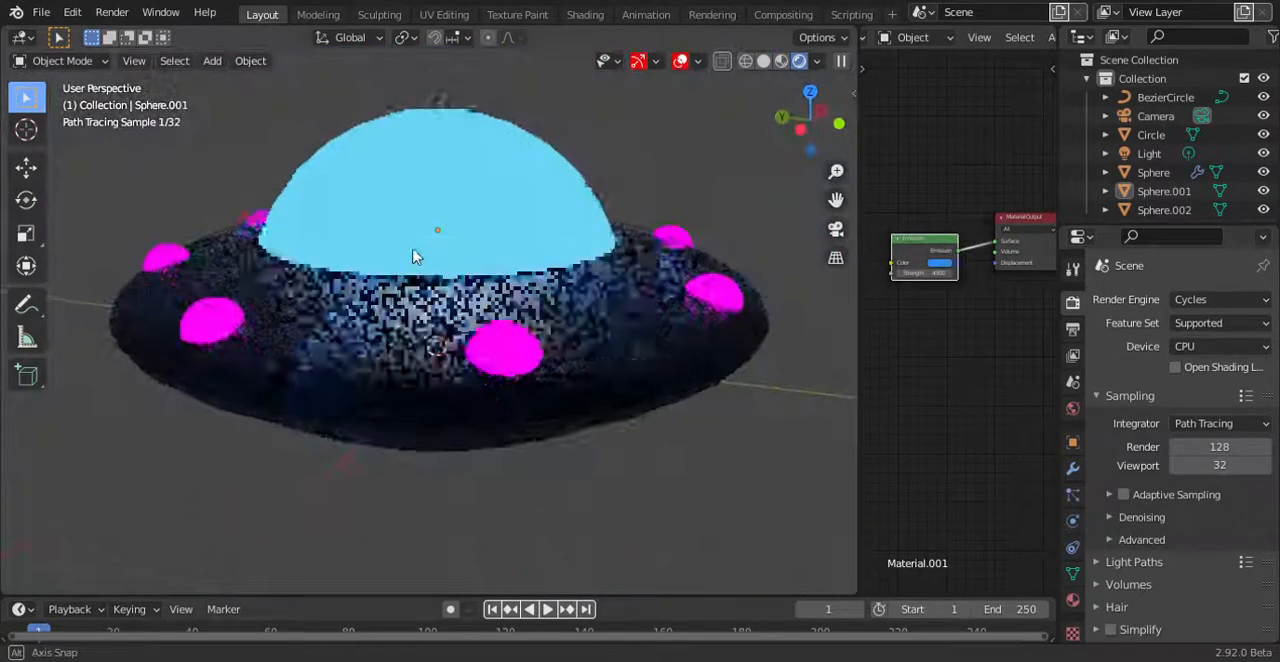
Look through the output settings, including frame rate, file format and color depth.
left_click(1073, 329)
scroll(1127, 590, "down", 5)
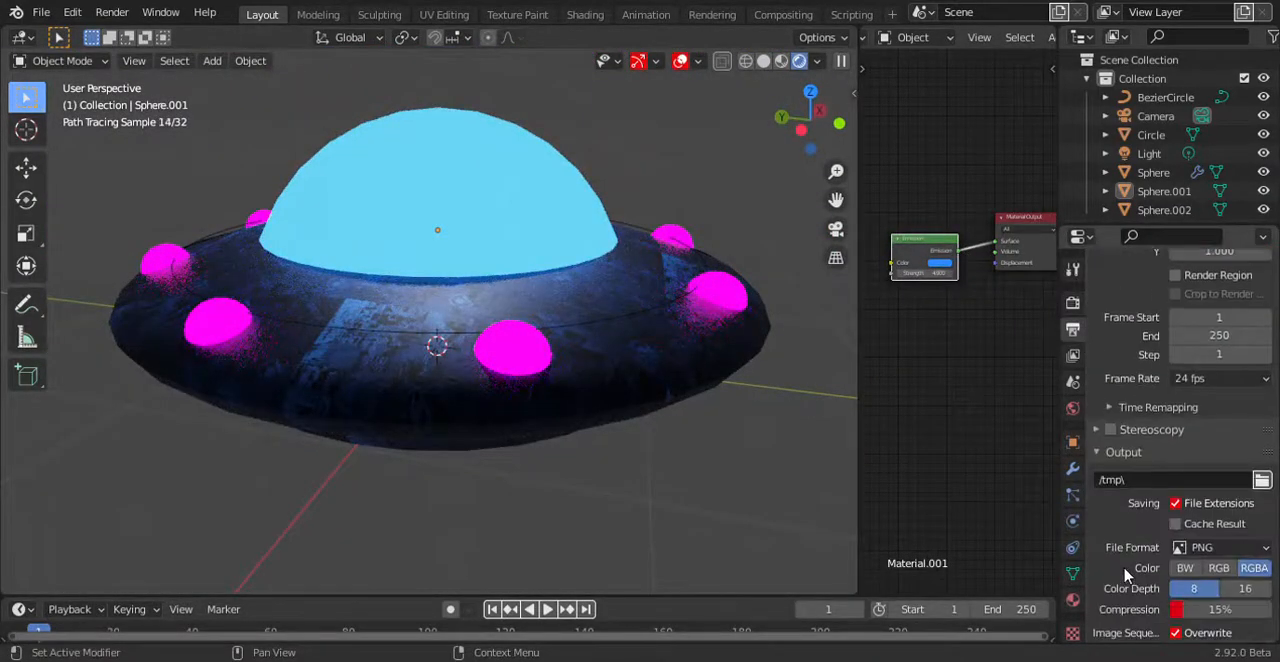
scroll(1127, 575, "down", 3)
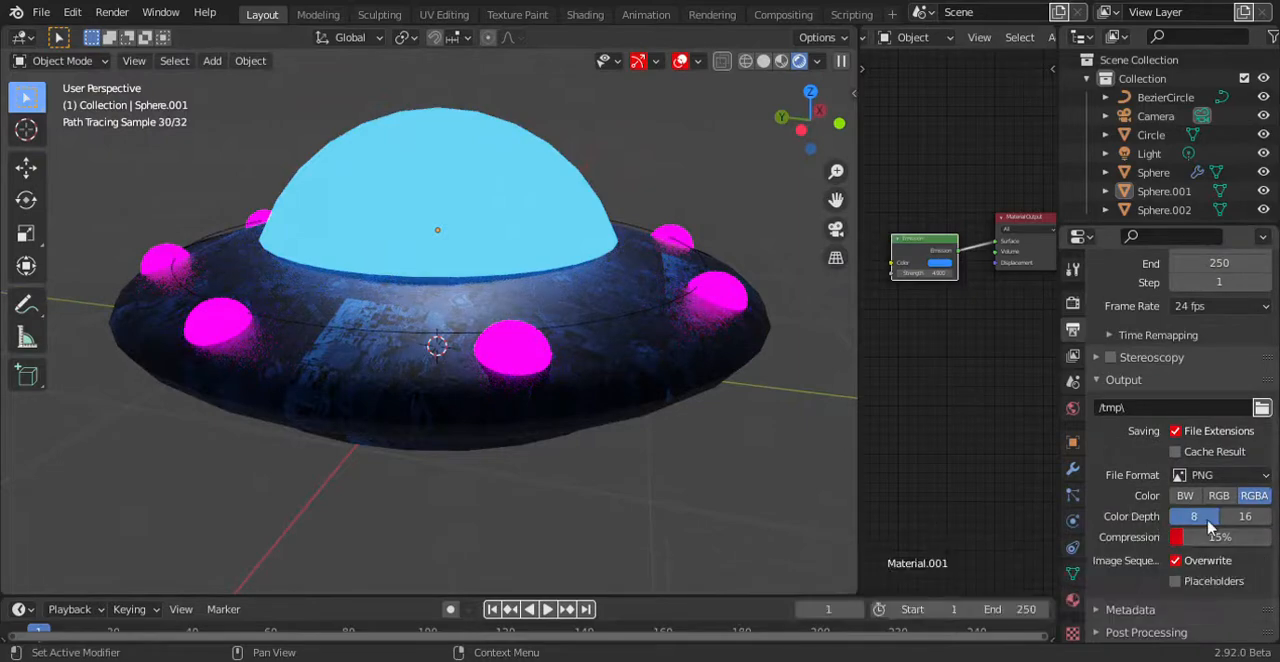
scroll(1150, 400, "up", 6)
left_click(1073, 302)
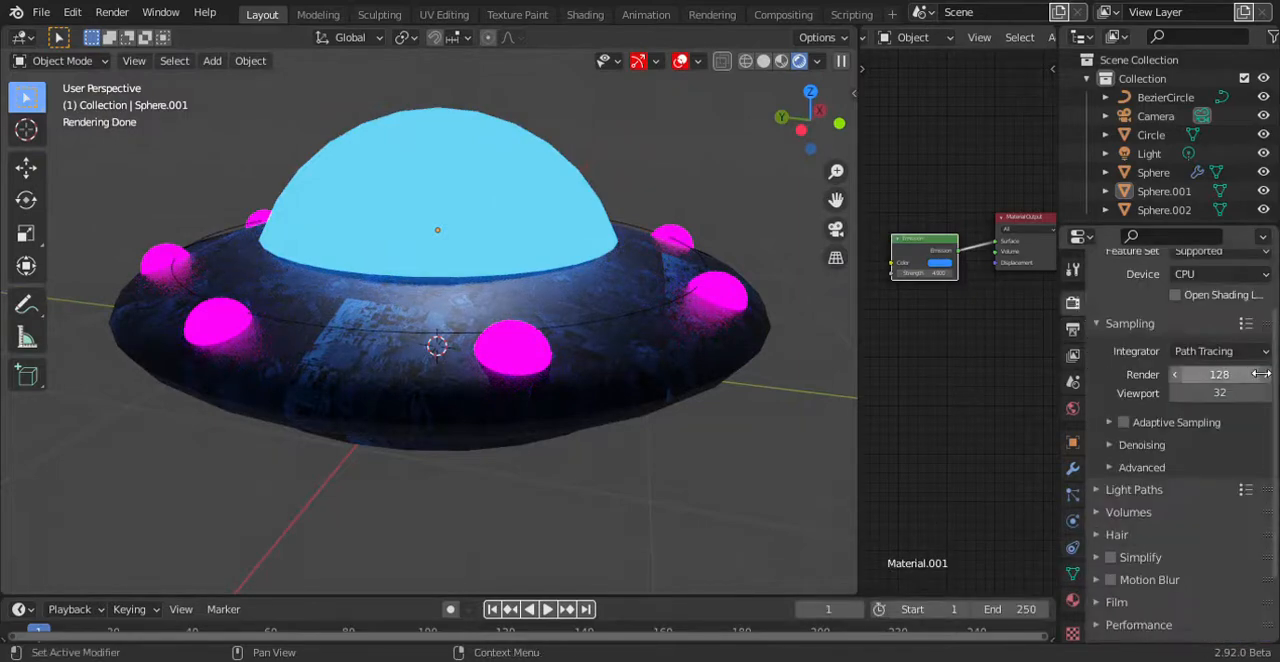
Enable Cycles render denoising with OpenImageDenoise as the denoiser.
left_click(1127, 448)
left_click(1176, 472)
left_click(1222, 472)
left_click(1160, 537)
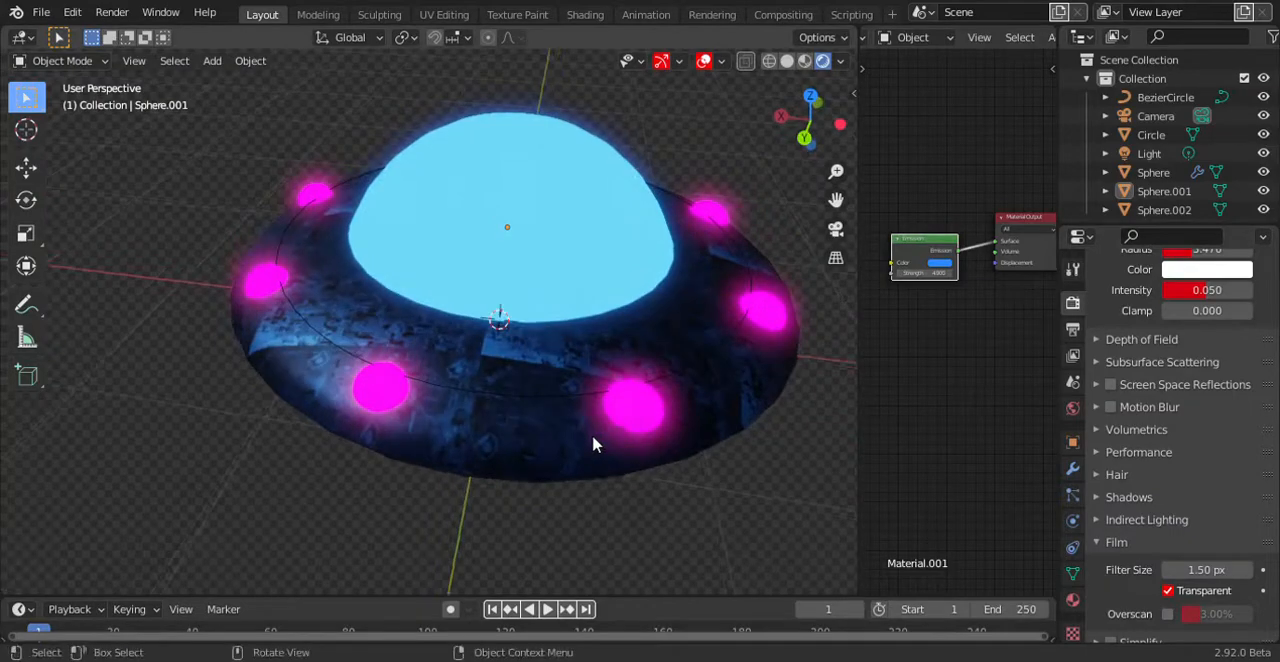
Fly the camera closer to a low side angle so the UFO fills the frame, and render the image.
key("KP_0")
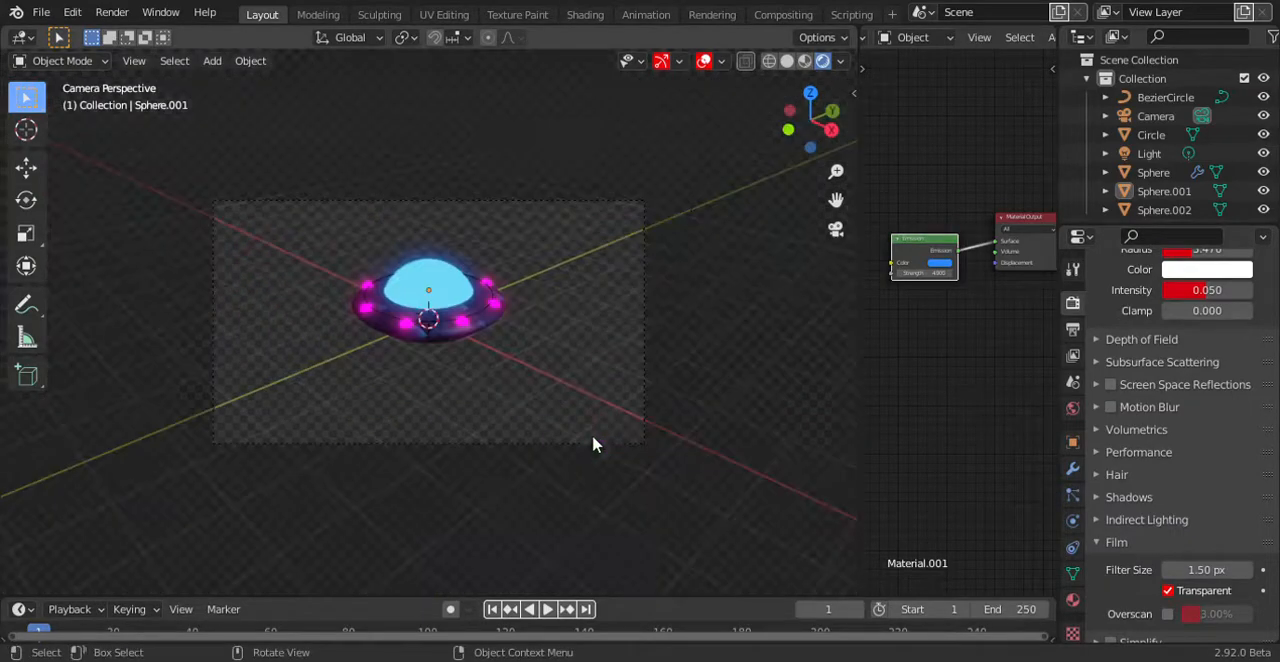
key("shift+grave")
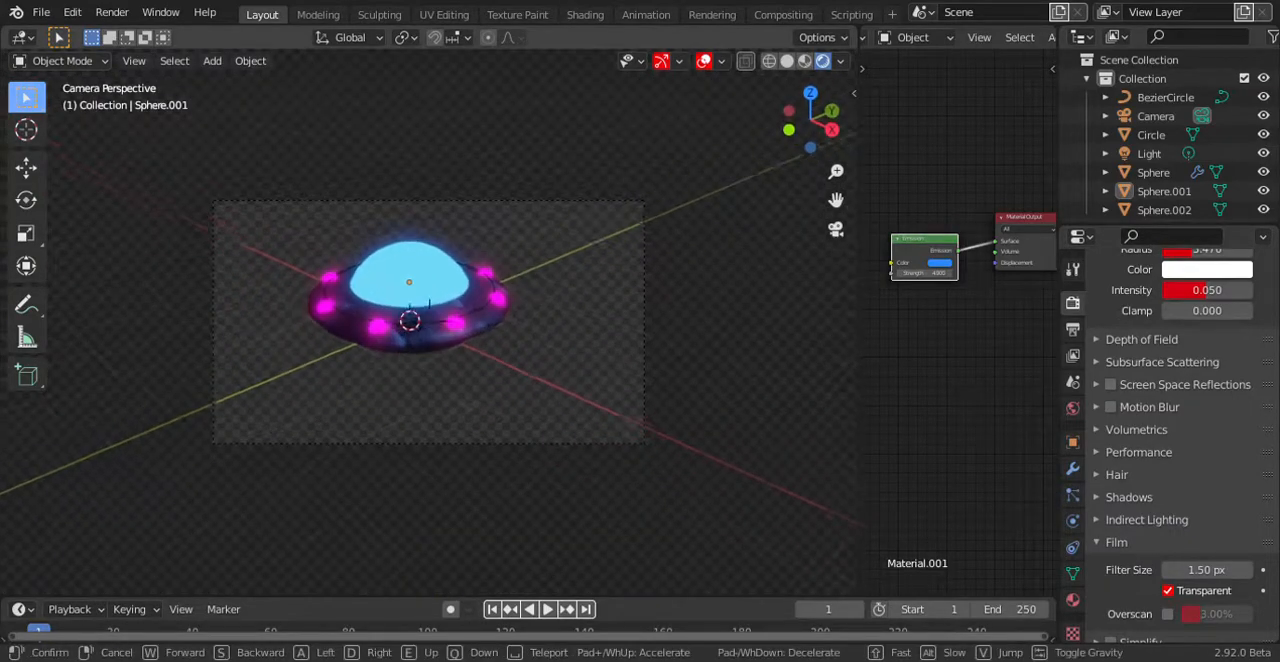
key("w")
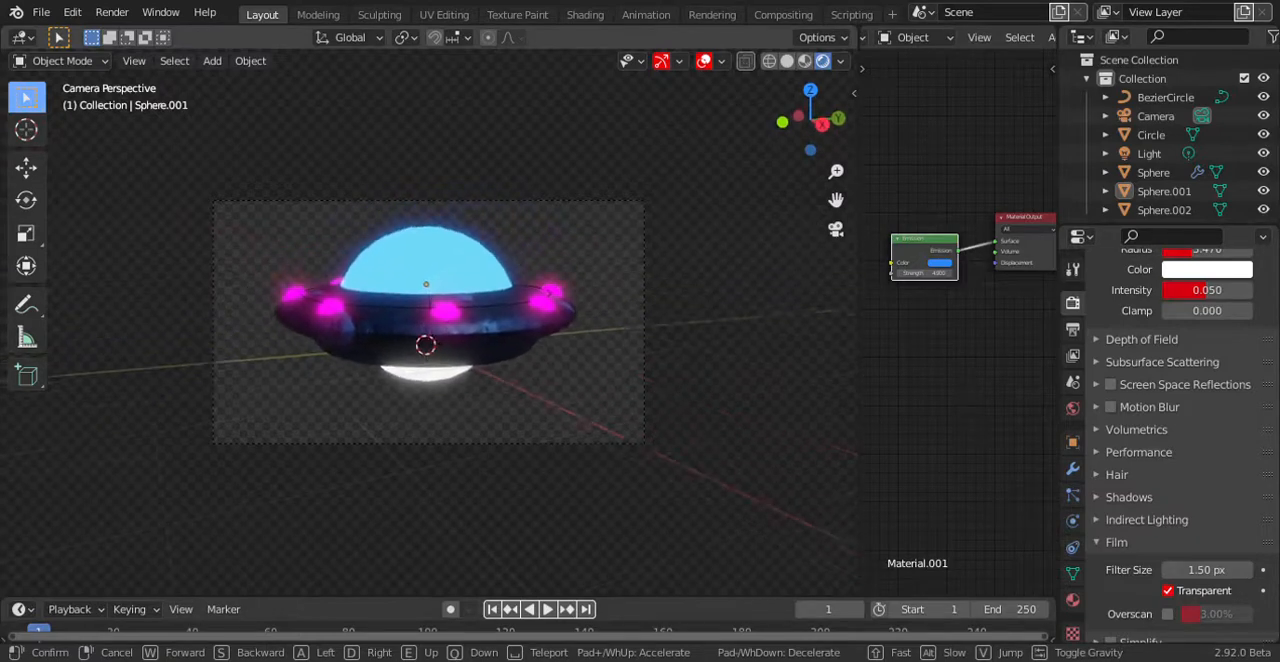
left_click(420, 345)
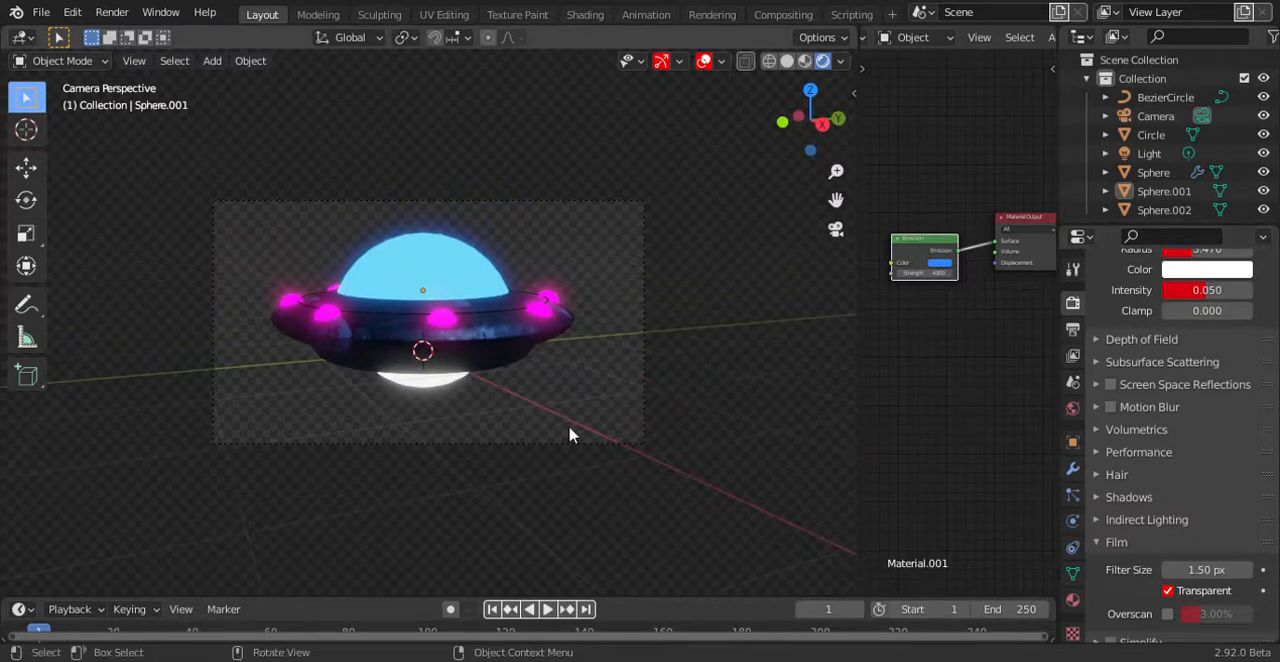
key("F12")
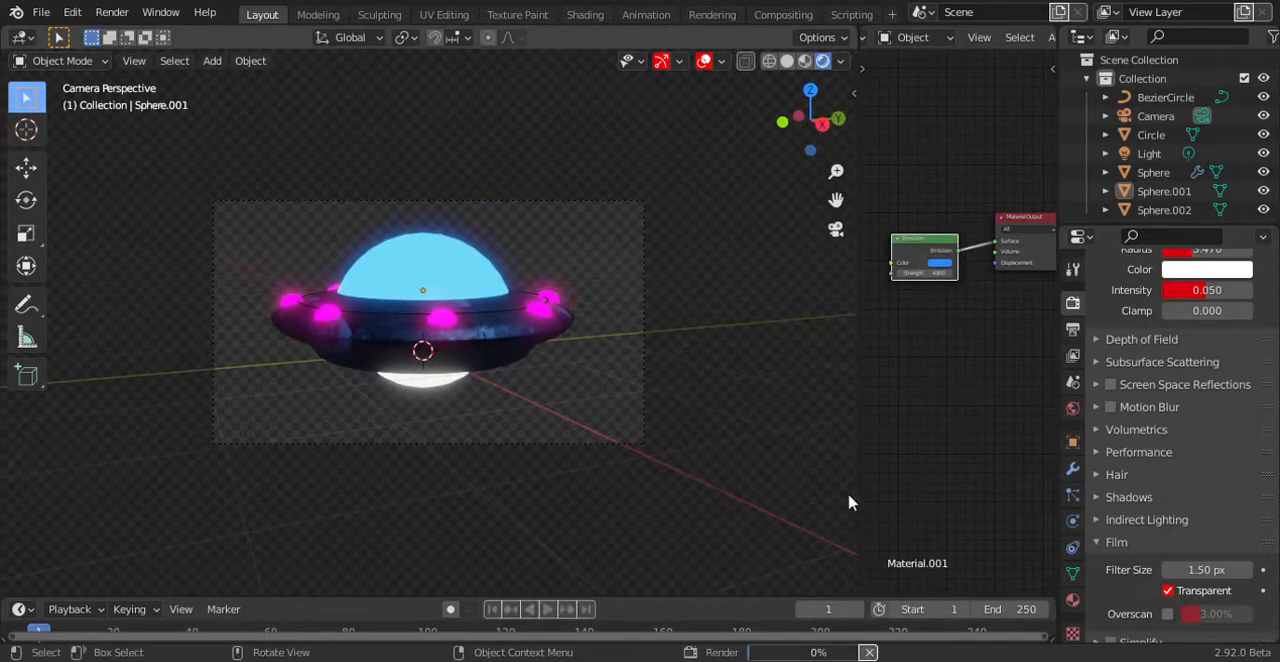